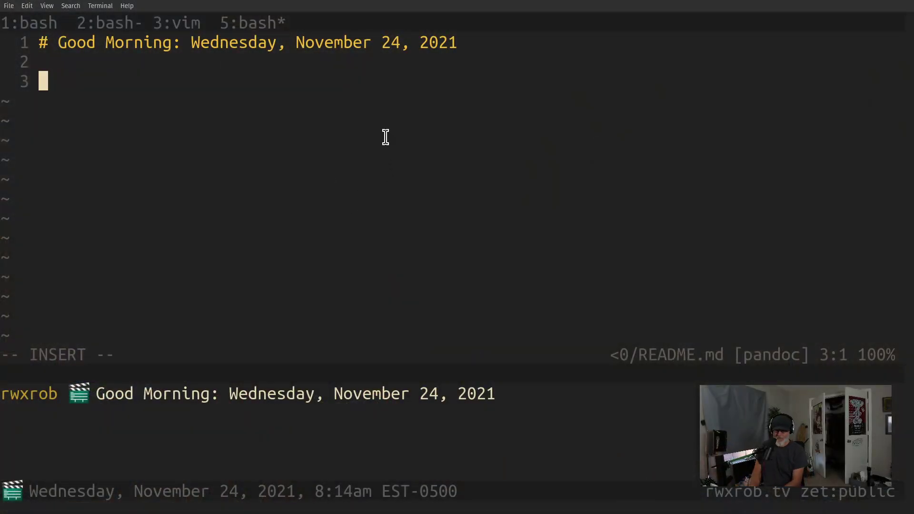
# - Start a numbered list under the Good Morning heading with the item "Packet pick for 5k"
pyautogui.write('1. Pi')
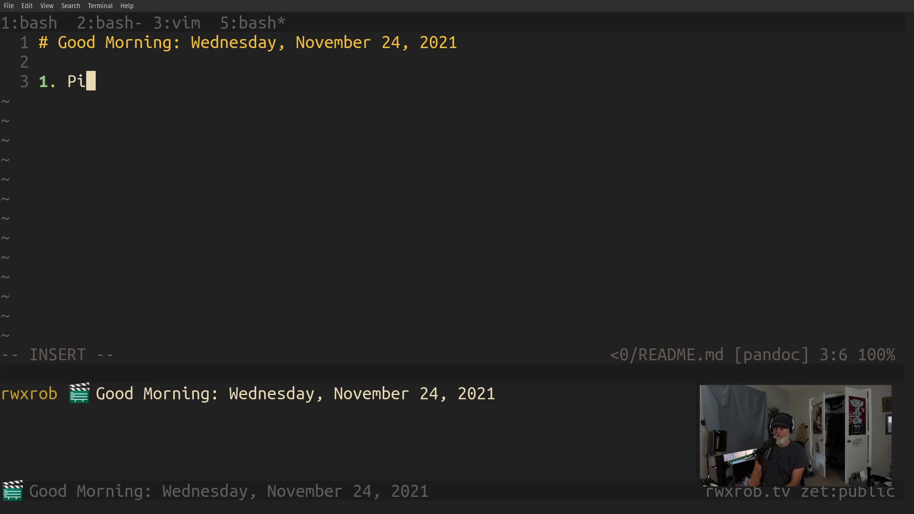
pyautogui.press('BackSpace')
pyautogui.press('BackSpace')
pyautogui.write('Pack')
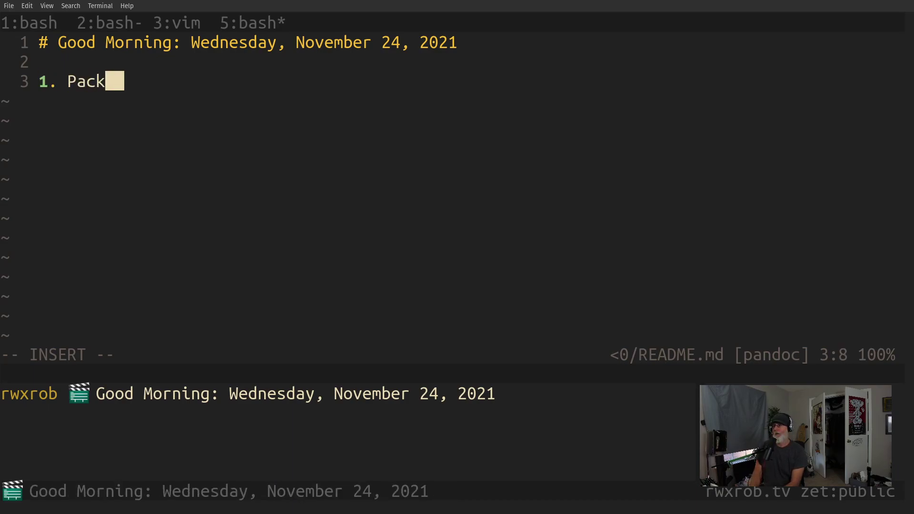
pyautogui.write('et pick for ')
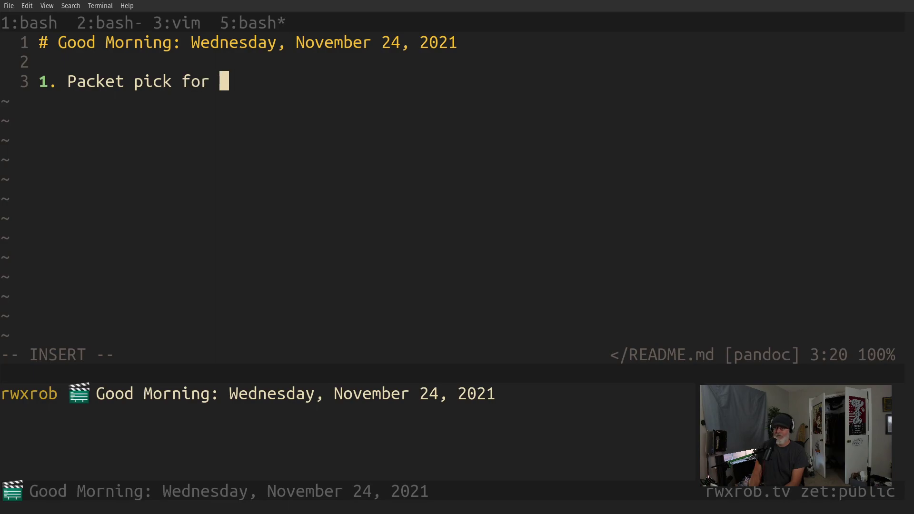
pyautogui.write('5k')
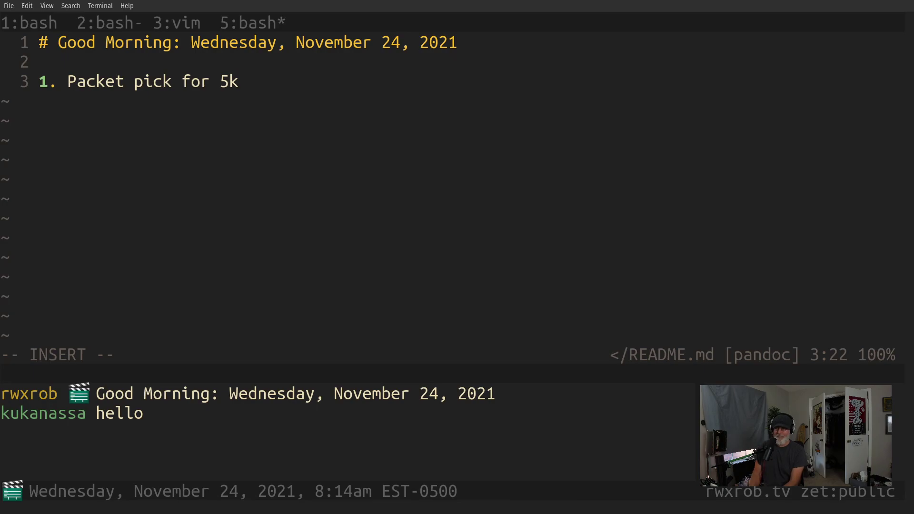
# - Extend the first list item with "on Thursday at 8am" and save the file
pyautogui.press('Escape')
pyautogui.press('k')
pyautogui.press('j')
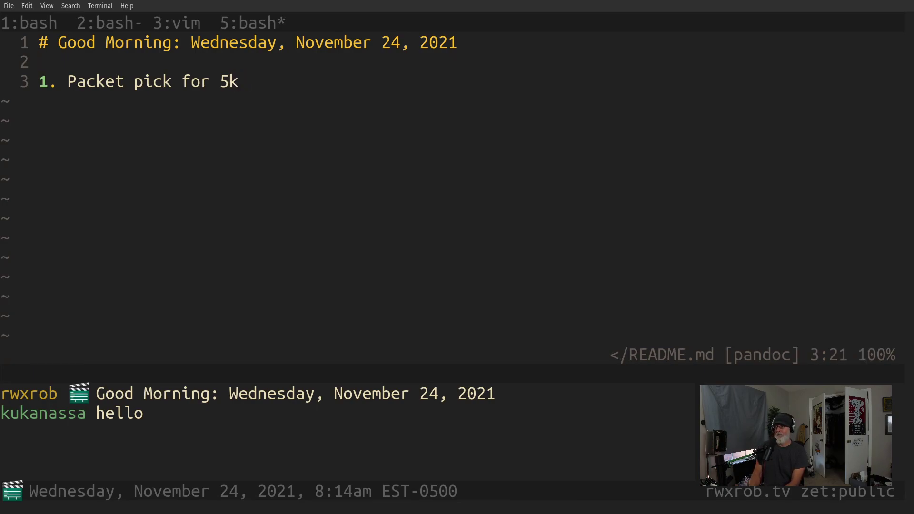
pyautogui.write('acket pick for 5k on T')
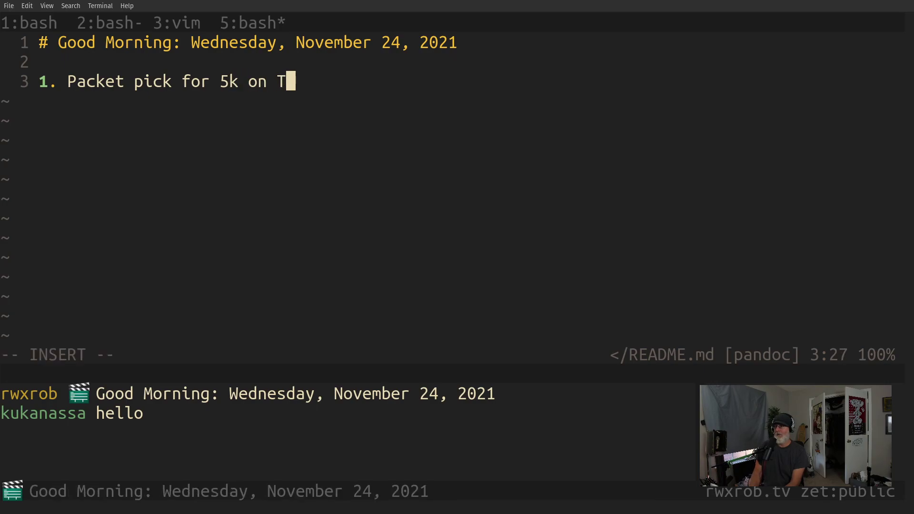
pyautogui.write('hursday at 8')
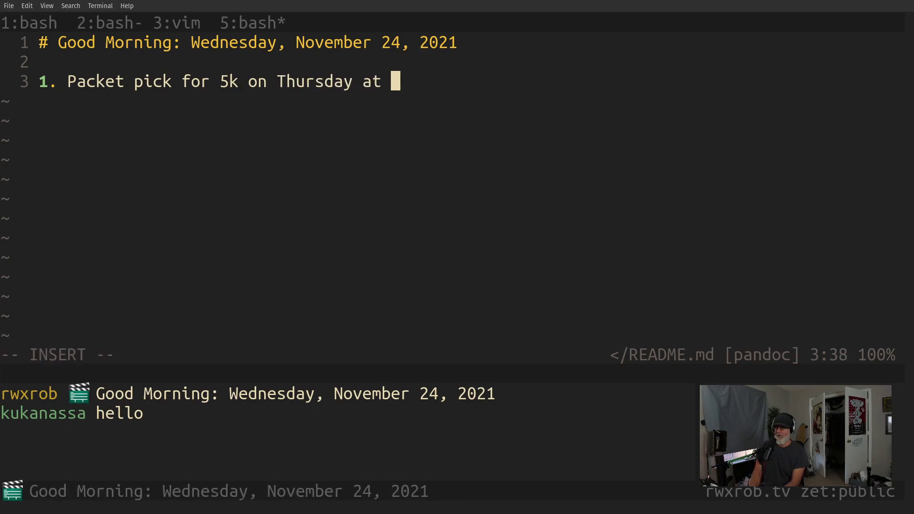
pyautogui.write('am')
pyautogui.press('Escape')
pyautogui.write(':w')
pyautogui.press('Return')
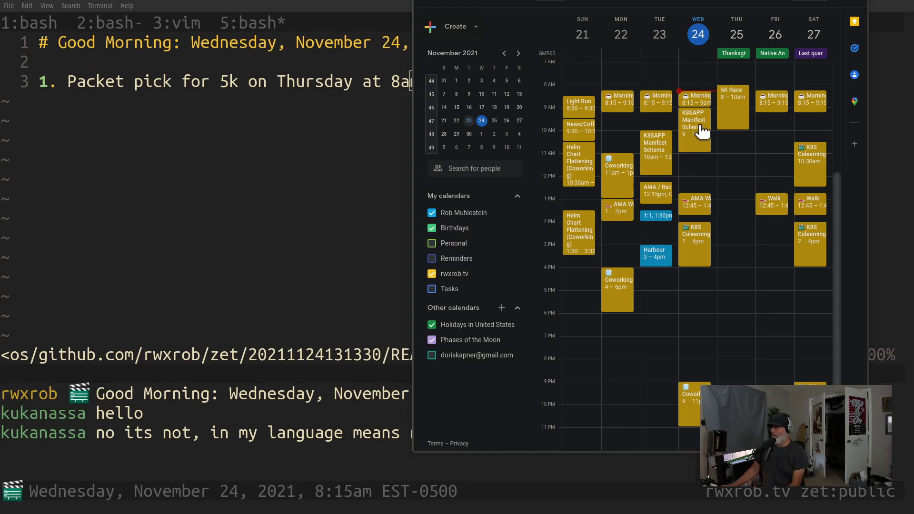
# - Return to the README note in the terminal and add the item "Tomorrow is Thanksgiving in US", followed by an empty numbered item
pyautogui.click(252, 116)
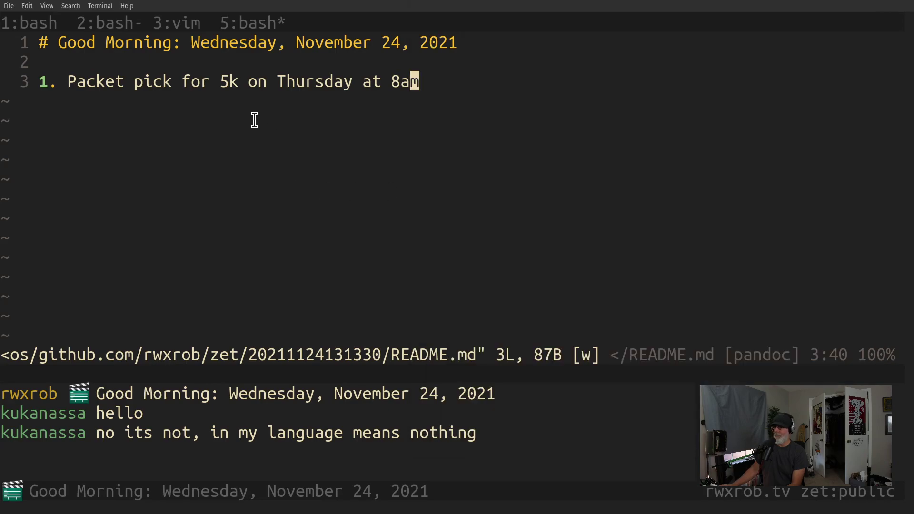
pyautogui.write('o1. ')
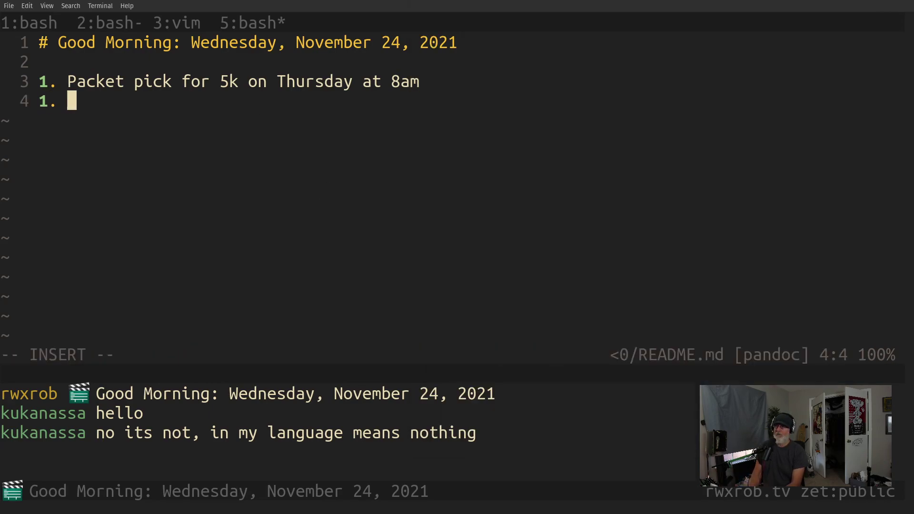
pyautogui.write('Tomorrow is ')
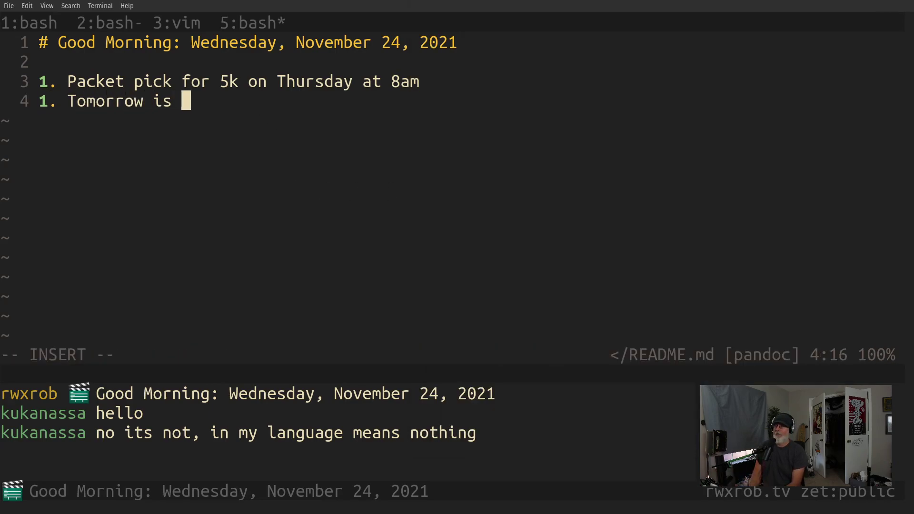
pyautogui.write('Thanksgivini')
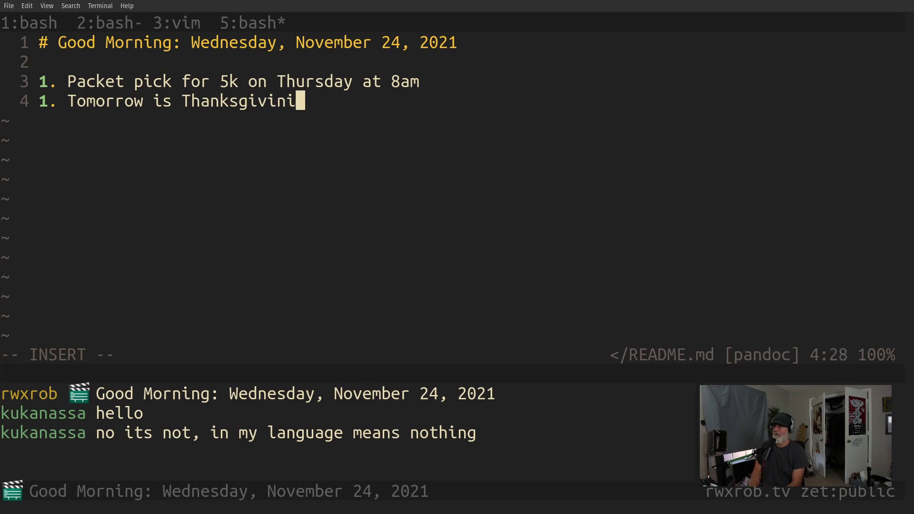
pyautogui.press('BackSpace')
pyautogui.press('BackSpace')
pyautogui.write('ng in ')
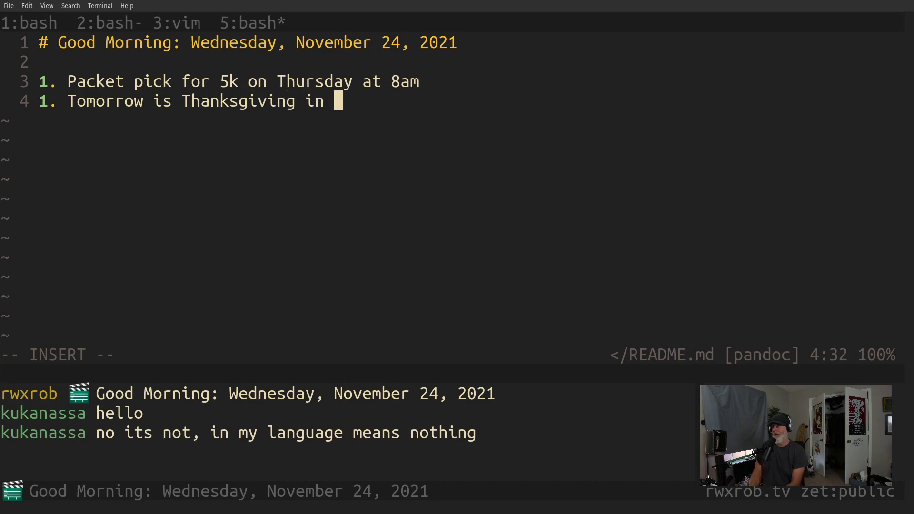
pyautogui.write('US')
pyautogui.press('Return')
pyautogui.write('1.')
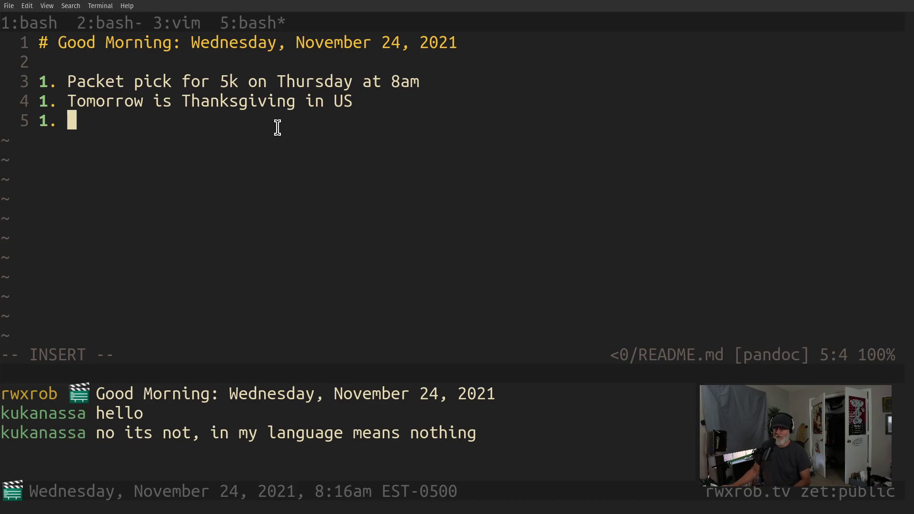
# - Switch to Google Calendar, review the schedule for the week of November 21, and return to the terminal note
pyautogui.press('super')
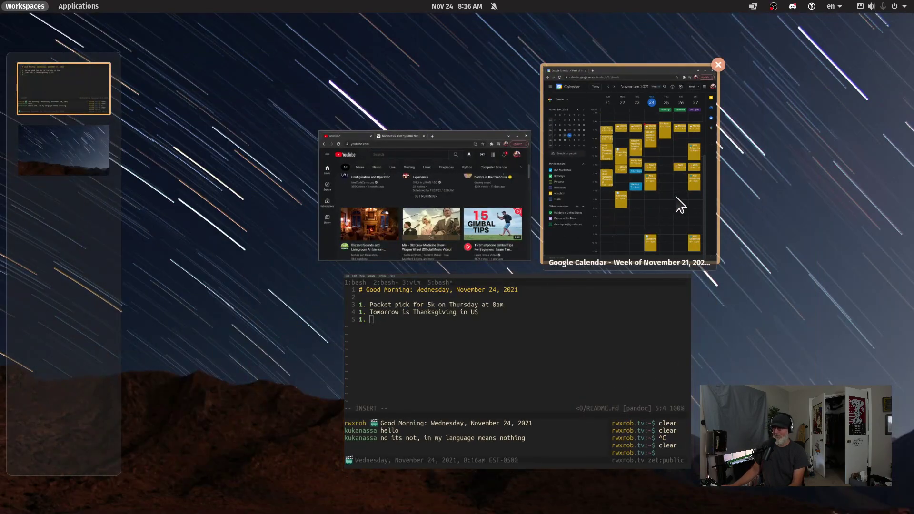
pyautogui.click(670, 203)
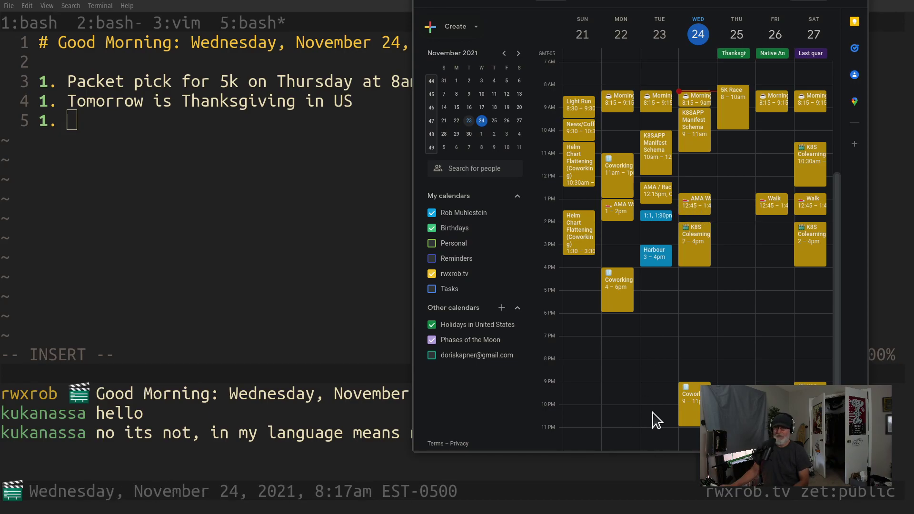
pyautogui.click(381, 235)
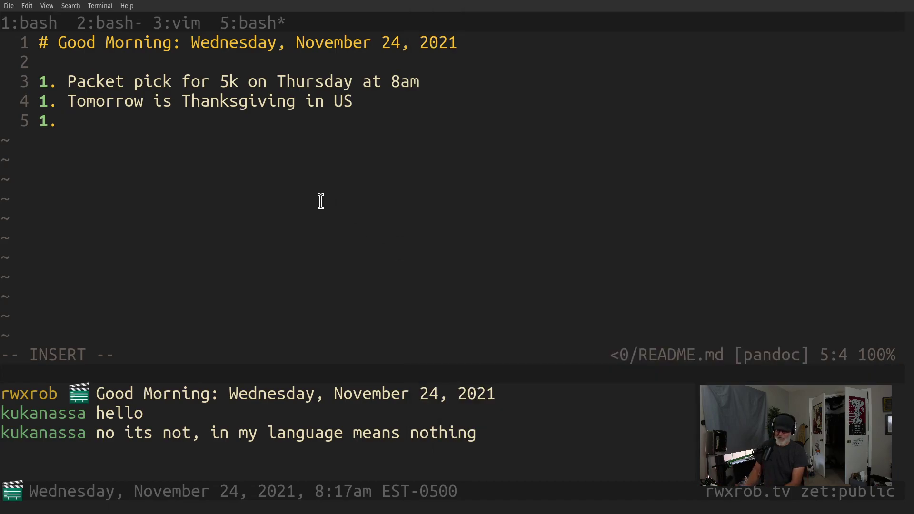
# - Fill the empty third list item with "Harris Teeter walk through last night"
pyautogui.write('Harris Te')
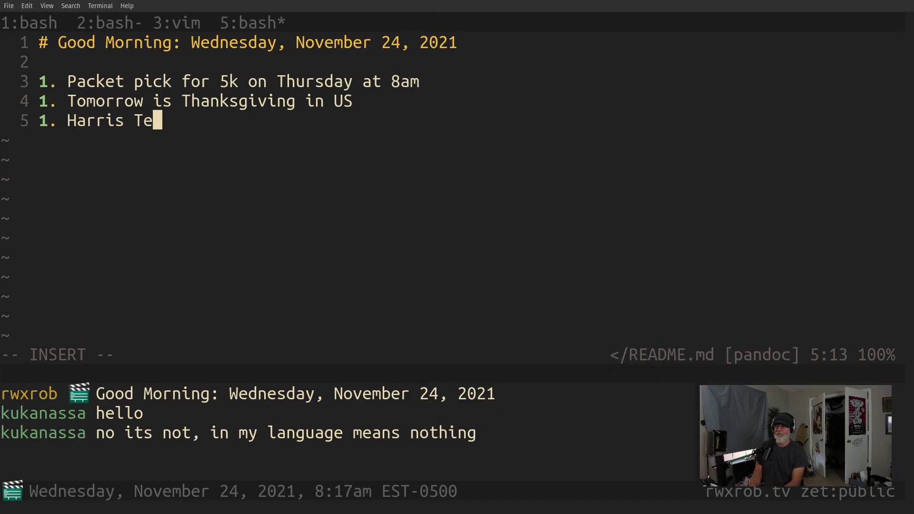
pyautogui.write('tter ')
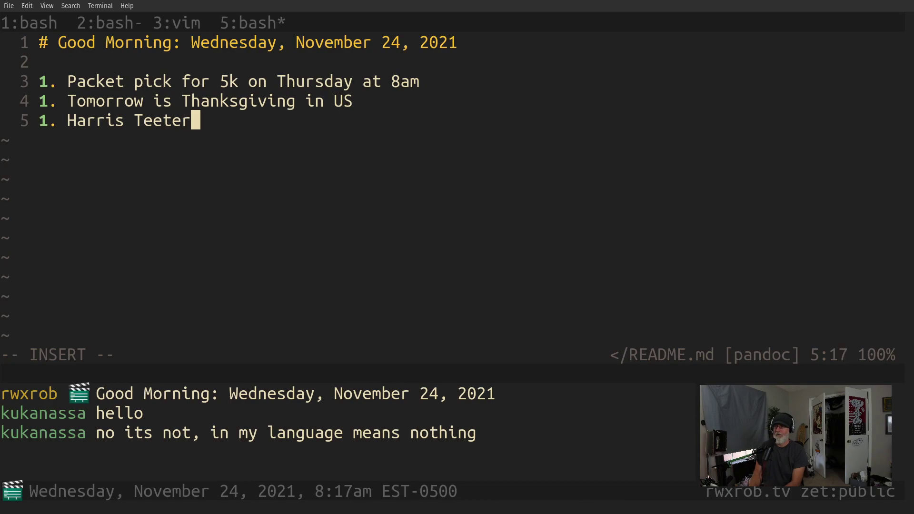
pyautogui.write('walk throu')
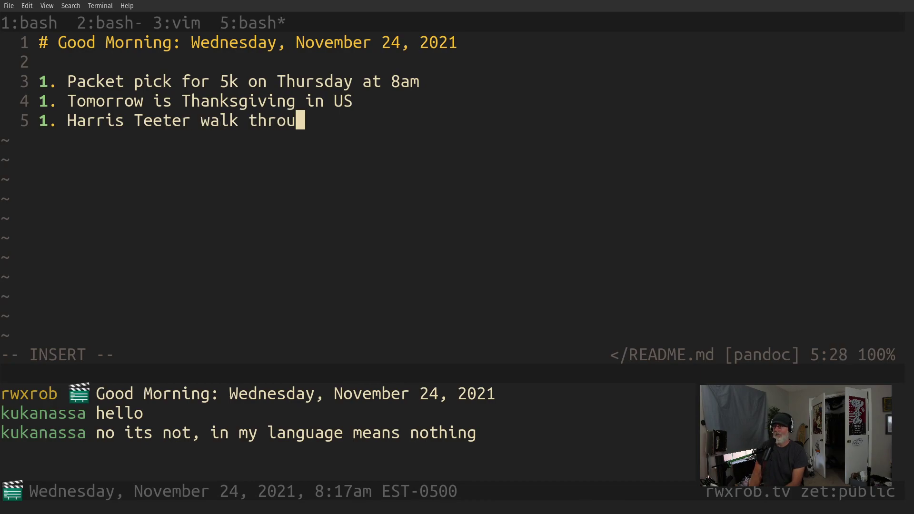
pyautogui.write('gh last night')
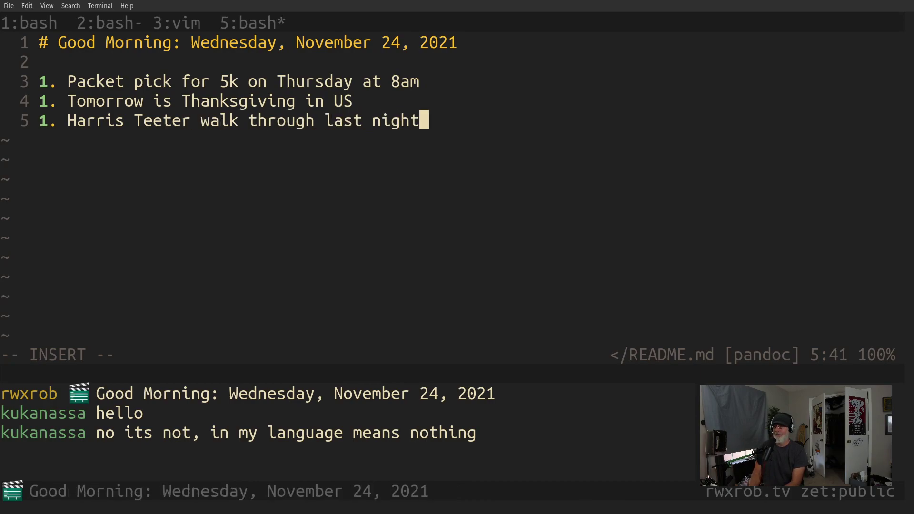
# - Insert a blank line between the Thanksgiving item and the Harris Teeter item, and save the file
pyautogui.press('Escape')
pyautogui.press('k')
pyautogui.press('o')
pyautogui.press('Escape')
pyautogui.write('j:w')
pyautogui.press('Return')
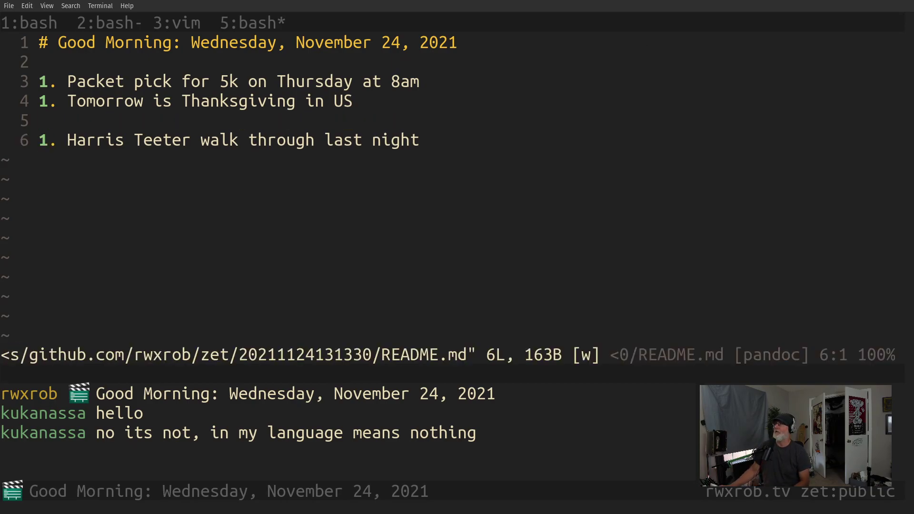
# - Switch to YouTube Studio, look through the channel's uploads and live streams, and return to the terminal
pyautogui.hotkey('alt', 'Tab')
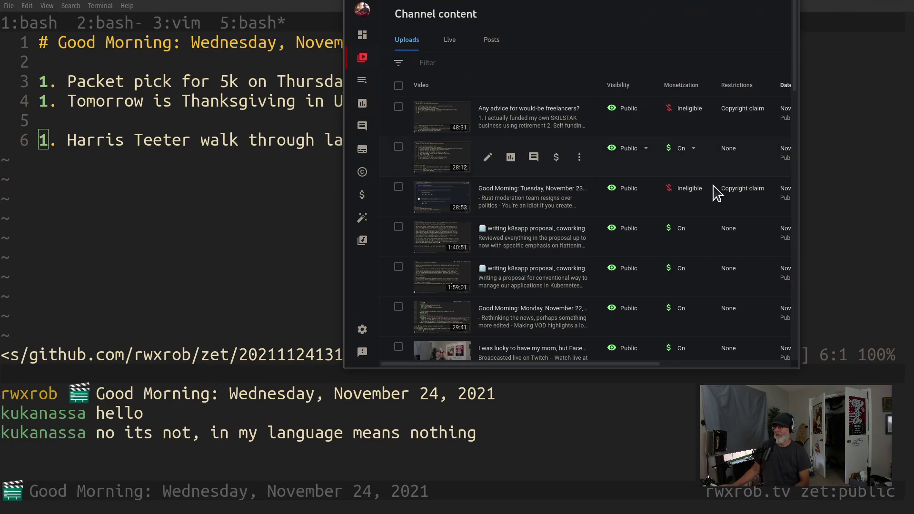
pyautogui.scroll(-2, 586, 223)
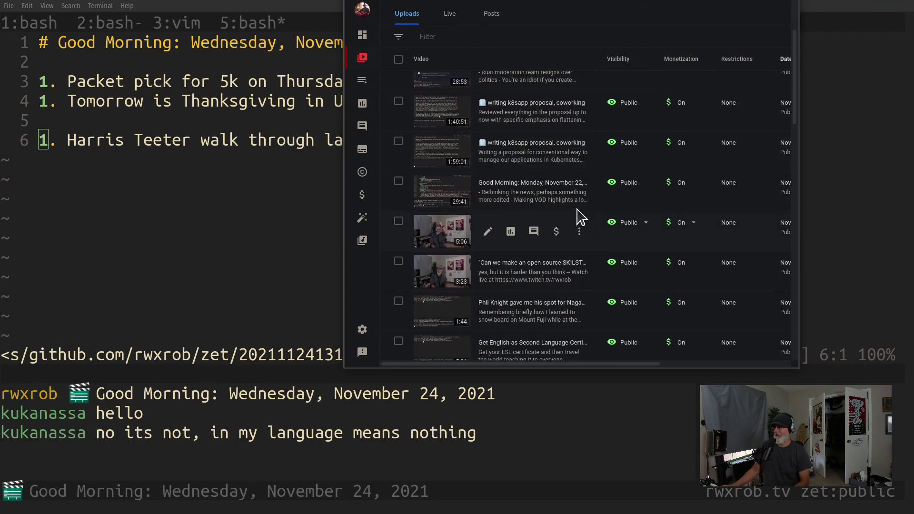
pyautogui.scroll(3, 577, 216)
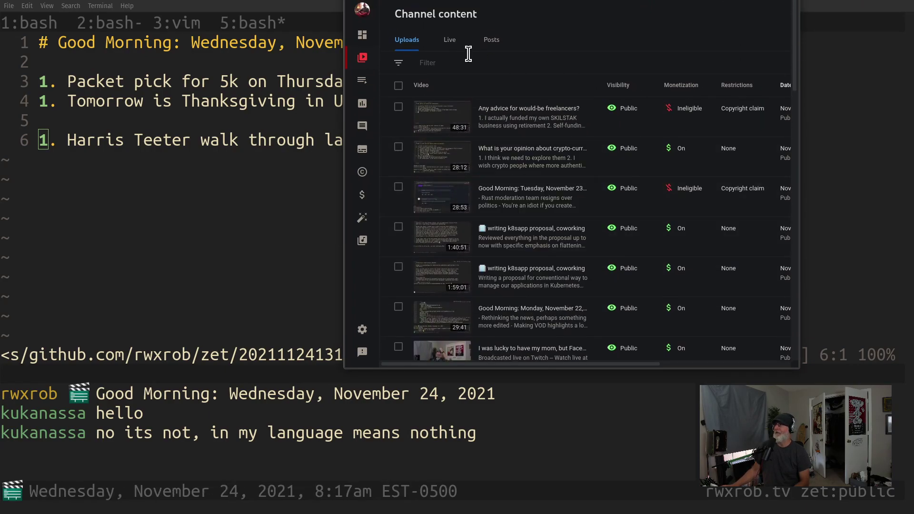
pyautogui.click(449, 40)
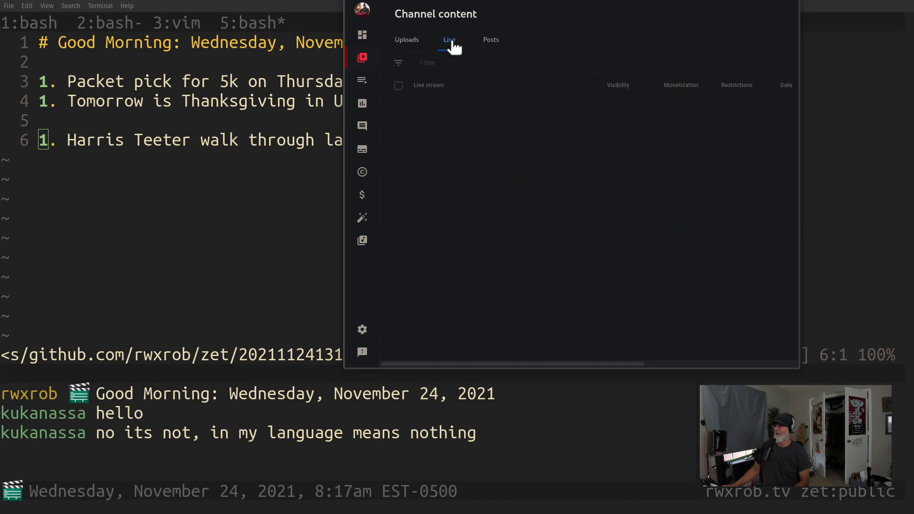
pyautogui.click(408, 41)
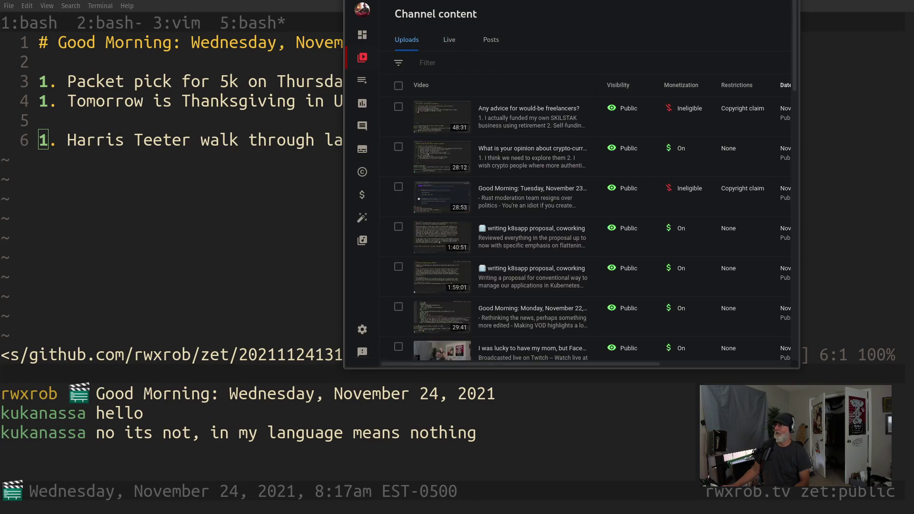
pyautogui.hotkey('alt', 'Tab')
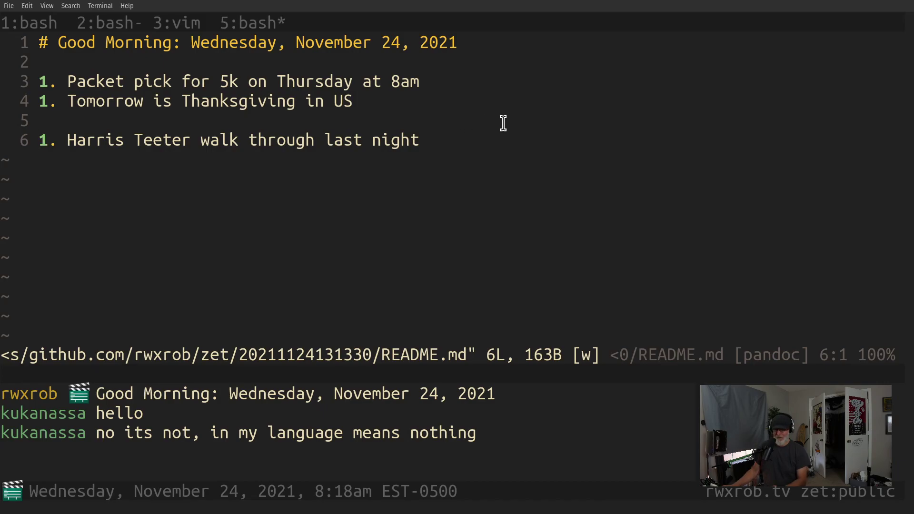
# - Bring up Google Calendar, examine Wednesday the 24th's schedule, and go back to the note in the terminal
pyautogui.press('super')
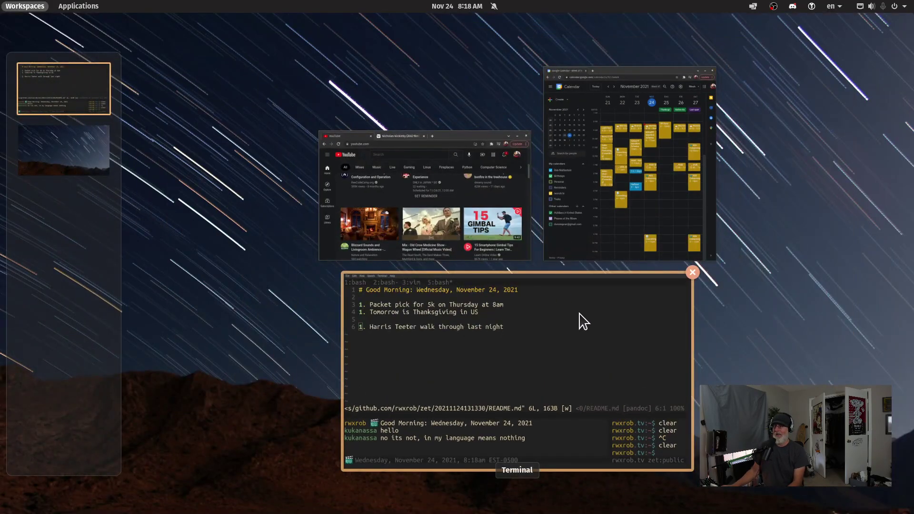
pyautogui.click(579, 321)
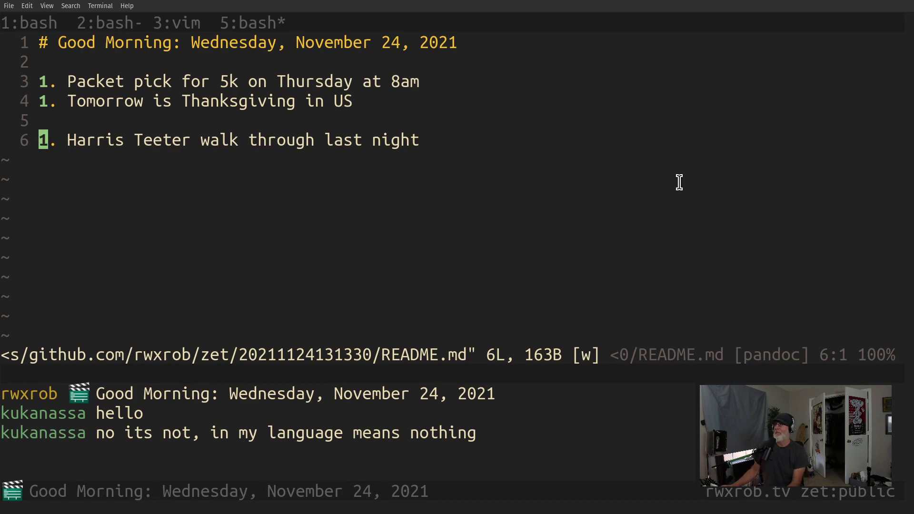
pyautogui.press('super')
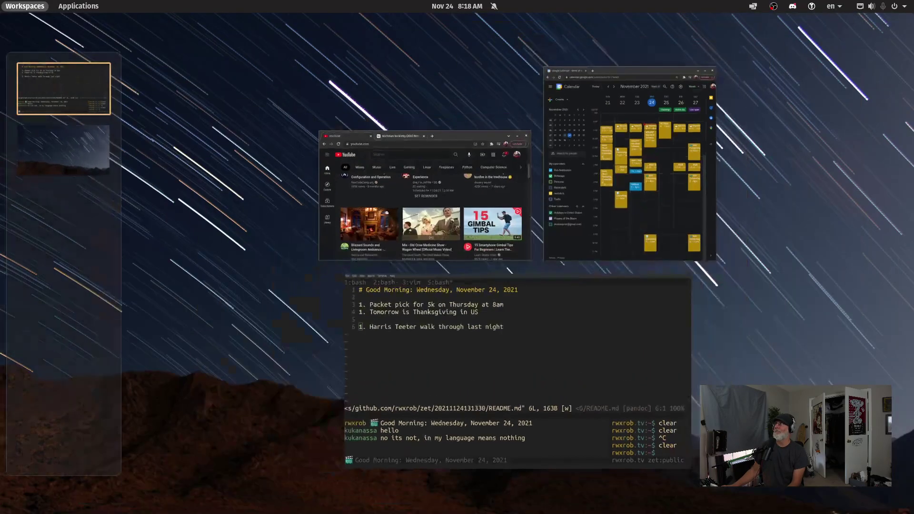
pyautogui.click(606, 149)
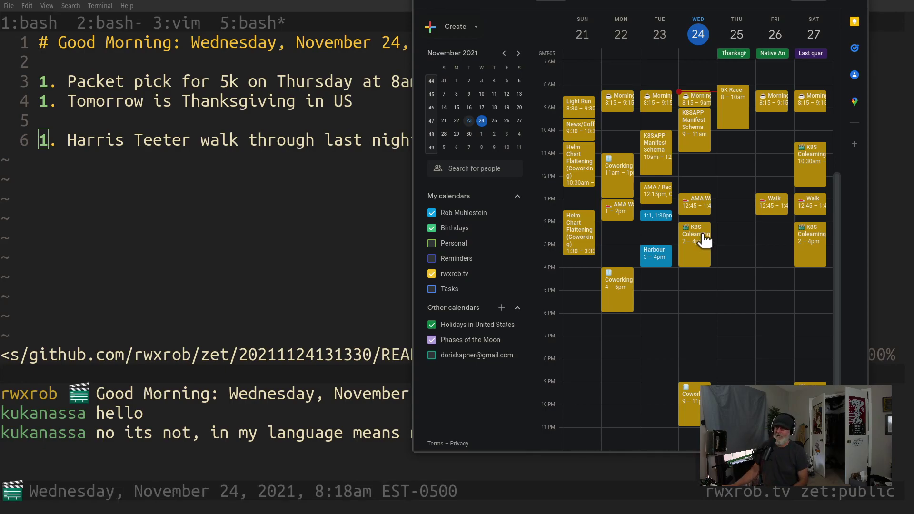
pyautogui.click(306, 198)
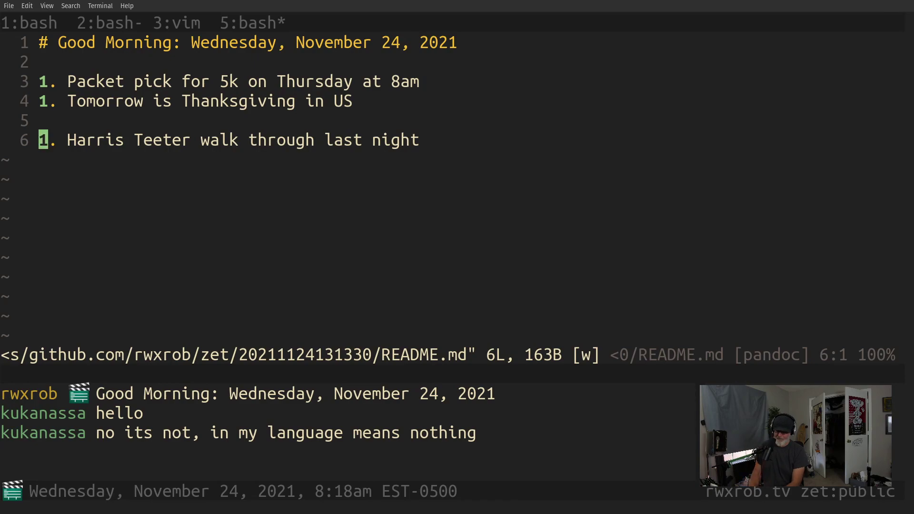
# - Move the "Tomorrow is Thanksgiving in US" line below the Harris Teeter item
pyautogui.press('k')
pyautogui.press('k')
pyautogui.press('d')
pyautogui.press('d')
pyautogui.press('j')
pyautogui.press('p')
# - Add the section line "What I did?" above the packet item, with a blank line beneath it
pyautogui.press('k')
pyautogui.press('k')
pyautogui.press('k')
pyautogui.press('k')
pyautogui.write('iWh')
pyautogui.press('BackSpace')
pyautogui.press('BackSpace')
pyautogui.press('Return')
pyautogui.write('What I did?')
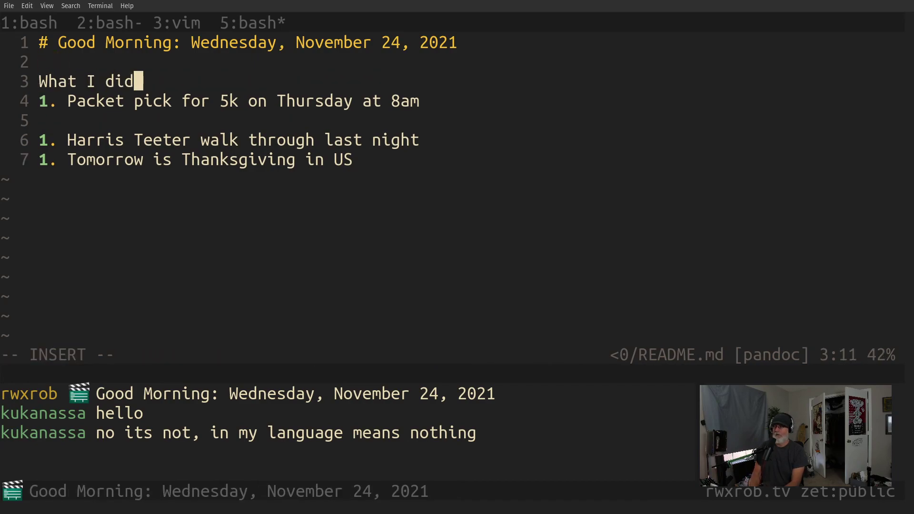
pyautogui.press('Escape')
pyautogui.press('o')
pyautogui.press('Escape')
# - Delete the blank line between the packet item and the Harris Teeter item
pyautogui.press('j')
pyautogui.press('j')
pyautogui.press('d')
pyautogui.press('d')
# - Add the section line "What am I planning to do?" above the Thanksgiving item, with blank lines around it, and save the note
pyautogui.press('j')
pyautogui.press('O')
pyautogui.press('Return')
pyautogui.write('What a')
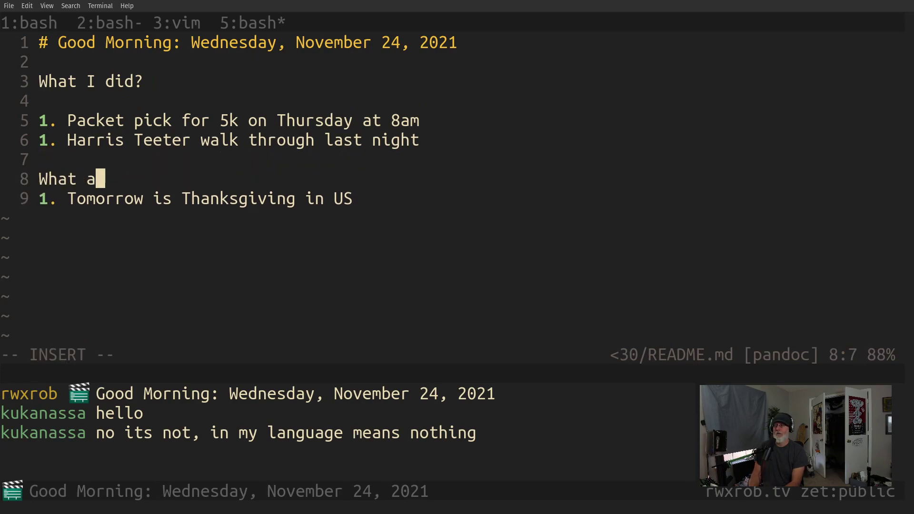
pyautogui.write('m I planning to do?')
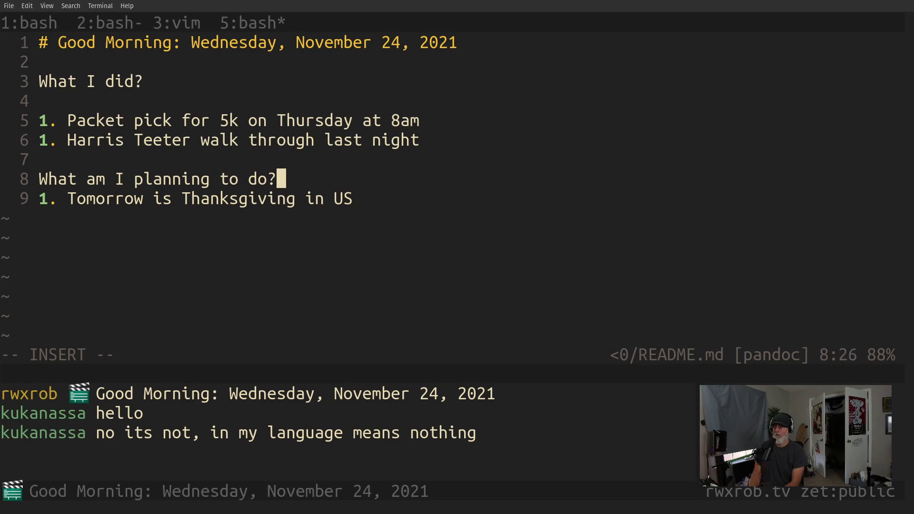
pyautogui.press('Return')
pyautogui.press('Escape')
pyautogui.write('j:w')
pyautogui.press('Return')
pyautogui.press('k')
pyautogui.press('k')
pyautogui.press('k')
pyautogui.press('k')
pyautogui.press('j')
pyautogui.press('j')
pyautogui.press('j')
pyautogui.press('j')
pyautogui.press('o')
pyautogui.press('Escape')
pyautogui.press('k')
pyautogui.press('j')
pyautogui.press('d')
pyautogui.press('d')
# - Append "(running 5K)" to the end of the "Tomorrow is Thanksgiving in US" item
pyautogui.press('k')
pyautogui.press('j')
pyautogui.press('k')
pyautogui.press('j')
pyautogui.hotkey('shift', 'a')
pyautogui.write('(running 5')
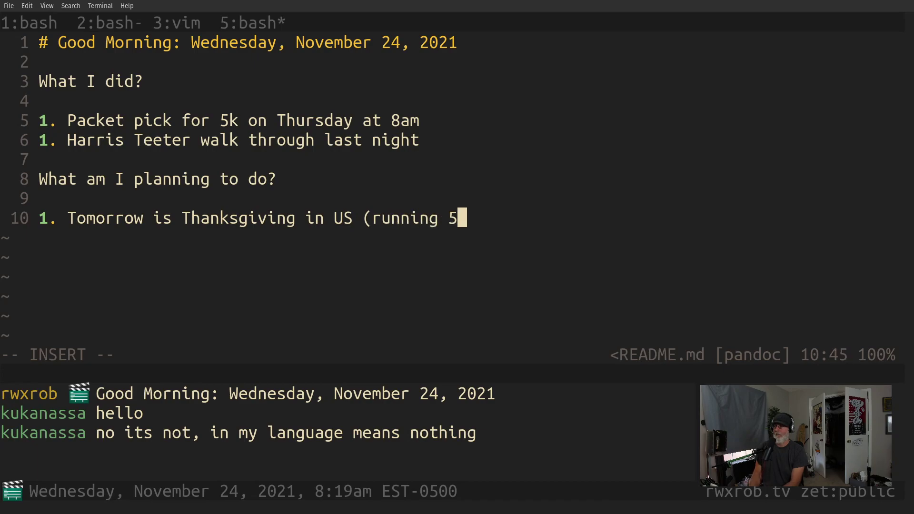
pyautogui.write('K)')
pyautogui.press('Escape')
# - Insert an empty line directly above the Thanksgiving item in the planning section
pyautogui.press('k')
pyautogui.press('k')
pyautogui.press('k')
pyautogui.press('k')
pyautogui.press('k')
pyautogui.press('j')
pyautogui.press('j')
pyautogui.press('j')
pyautogui.press('j')
pyautogui.press('i')
pyautogui.press('Return')
# - Switch to Google Calendar and retitle Wednesday the 24th's 2–4pm K8S Colearning event "Harbor Installation", saving the change for this event only
pyautogui.press('super+c')
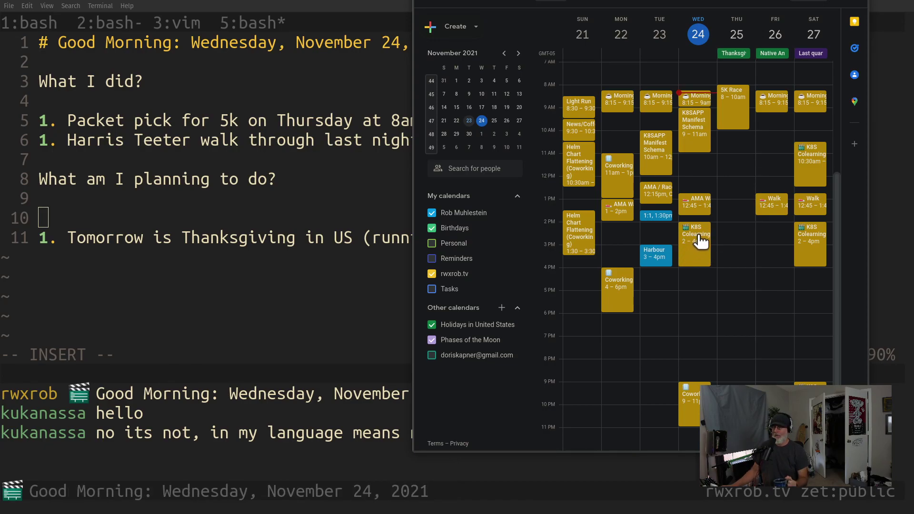
pyautogui.click(695, 243)
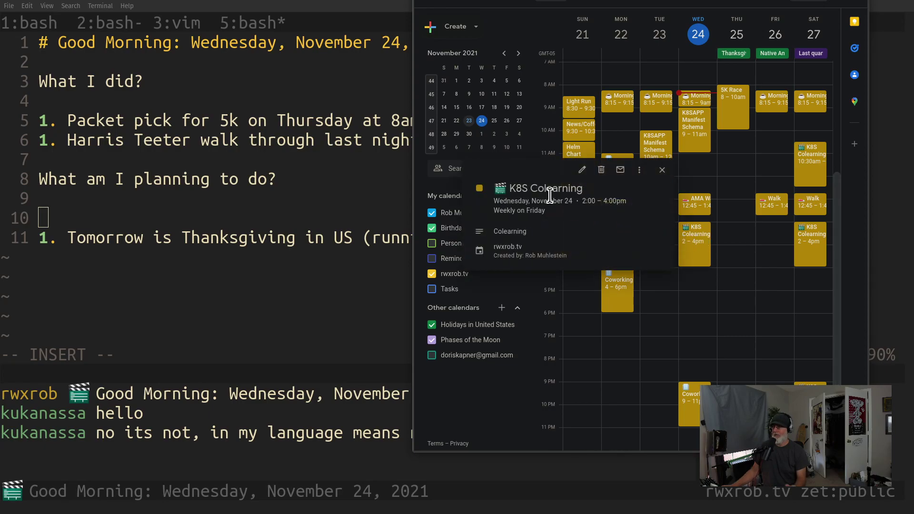
pyautogui.moveTo(507, 186); pyautogui.dragTo(614, 185)
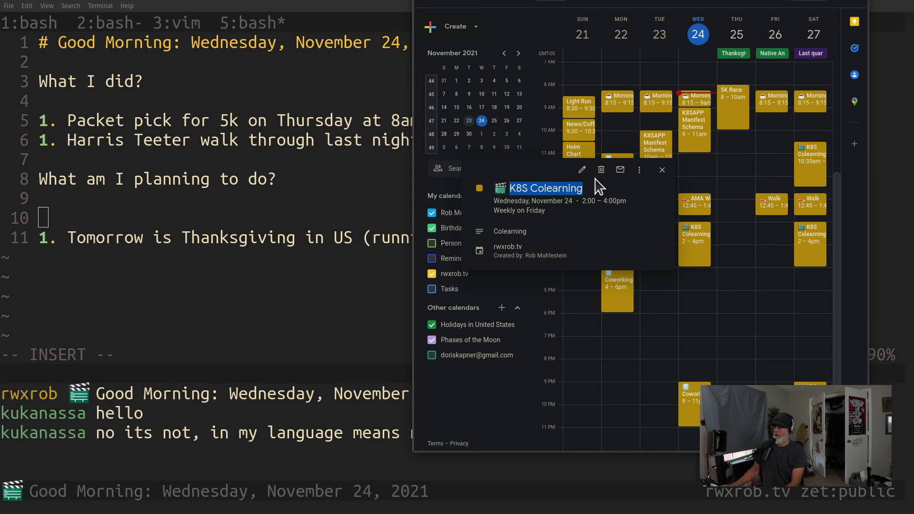
pyautogui.click(582, 170)
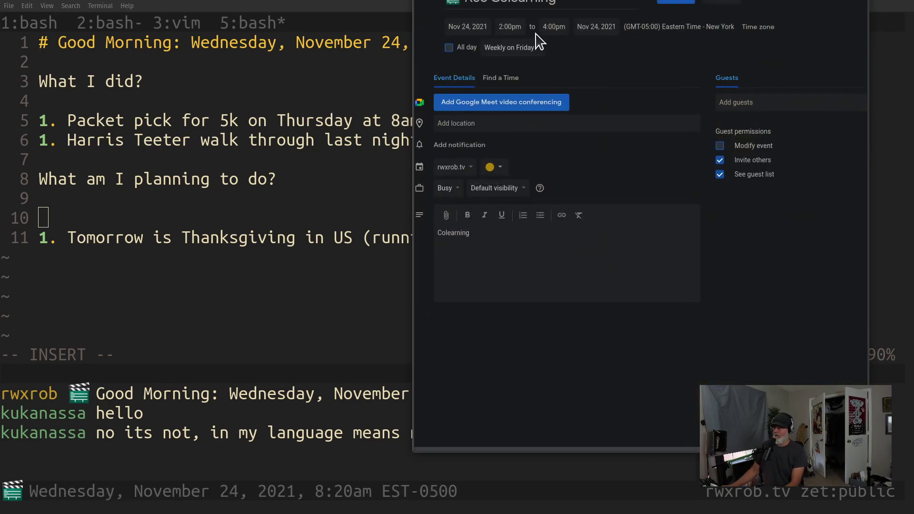
pyautogui.click(546, 16)
pyautogui.hotkey('ctrl', 'a')
pyautogui.press('BackSpace')
pyautogui.write('Harn')
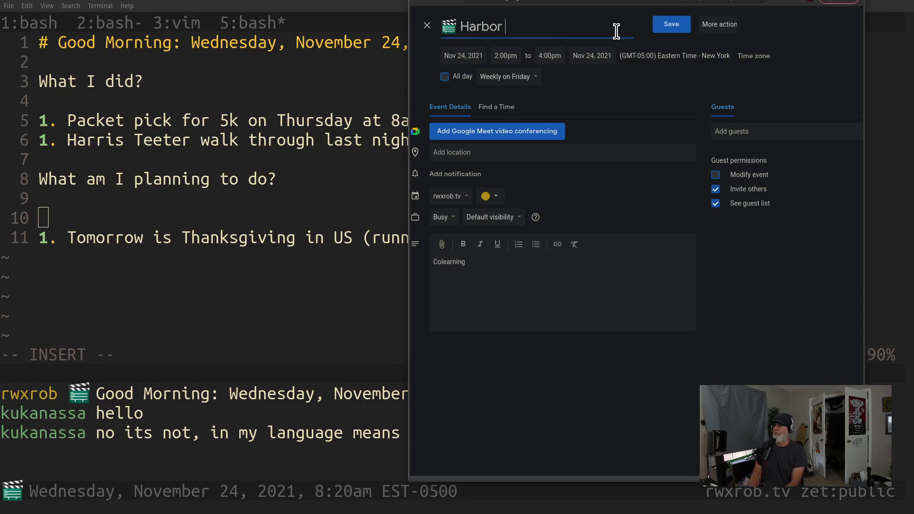
pyautogui.write('or Installation')
pyautogui.click(679, 27)
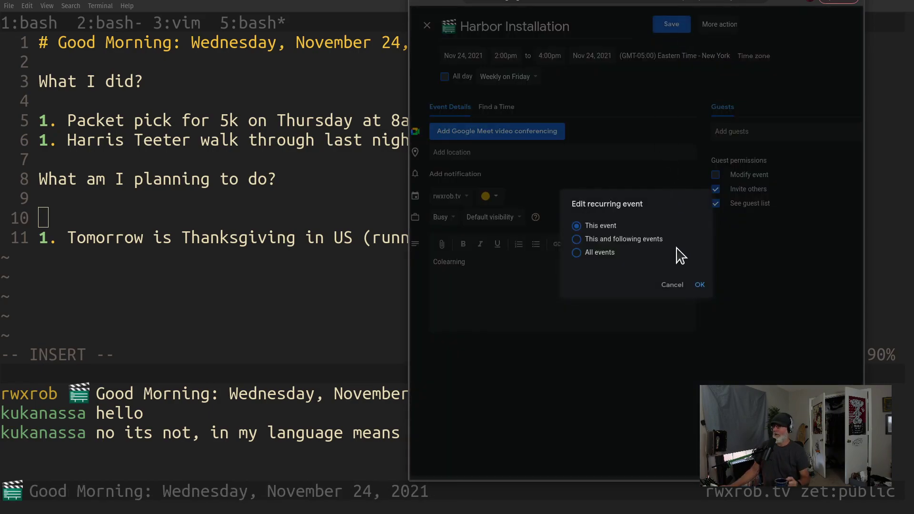
pyautogui.click(699, 285)
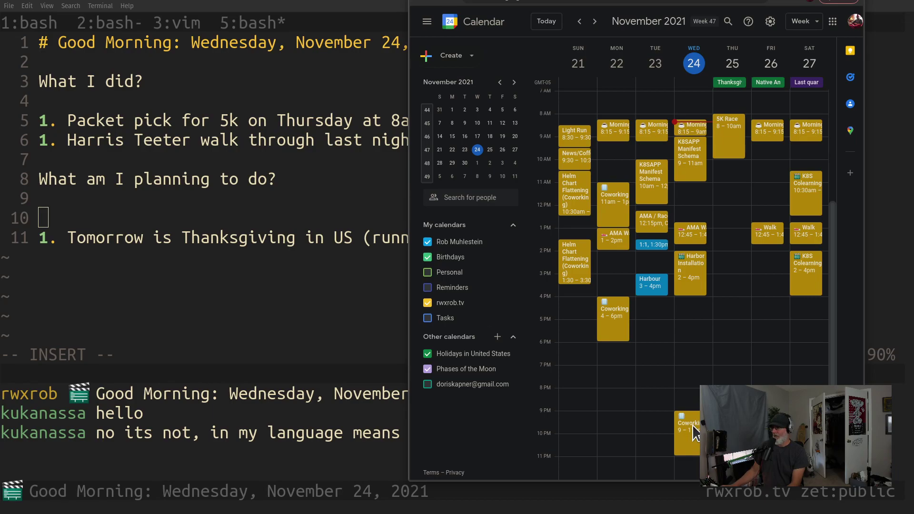
# - Delete Wednesday the 24th's 9–11pm Coworking event, removing this occurrence only
pyautogui.click(692, 424)
pyautogui.click(596, 310)
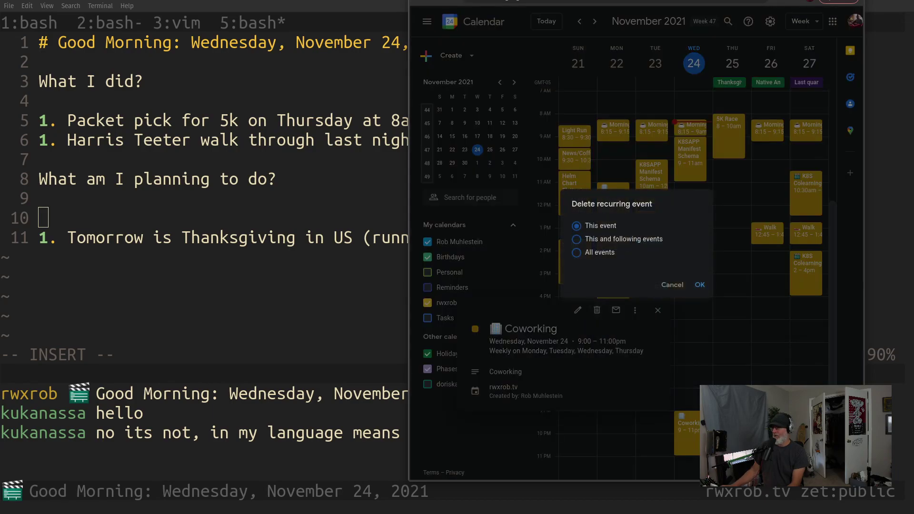
pyautogui.click(699, 285)
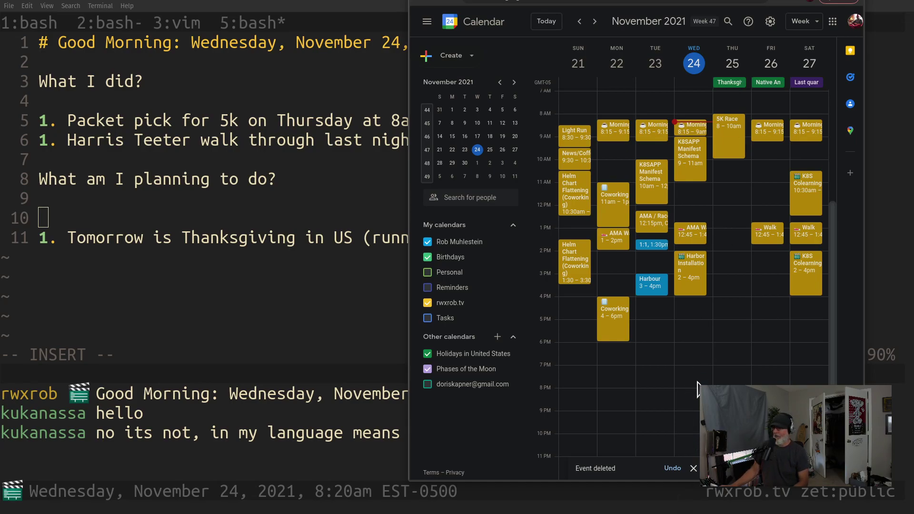
# - Return to the note in the terminal and add the item "1. Harbor (private registry) local installation" above the Thanksgiving item
pyautogui.click(237, 290)
pyautogui.press('Return')
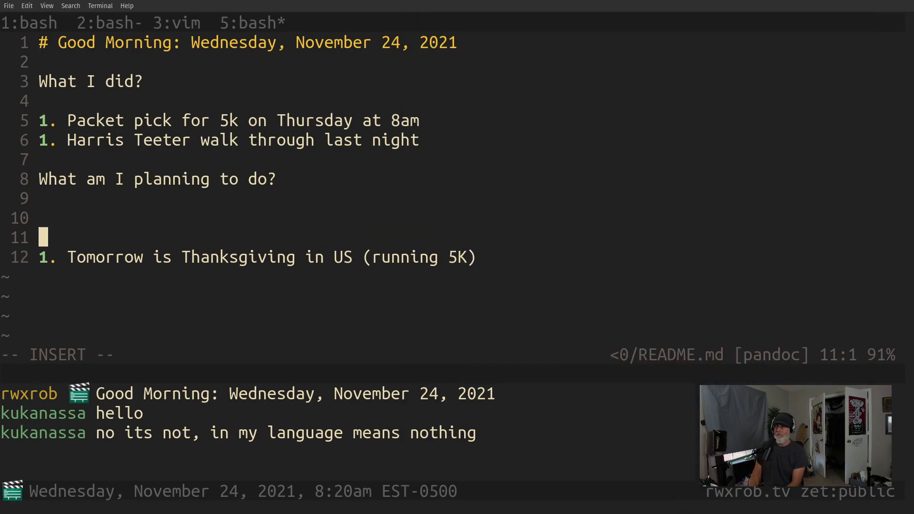
pyautogui.press('Escape')
pyautogui.press('d')
pyautogui.press('d')
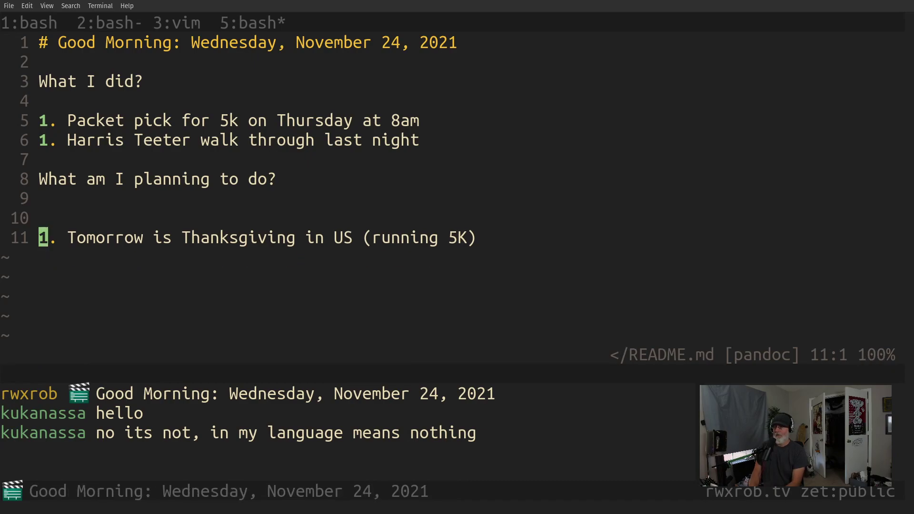
pyautogui.write('ki1. ')
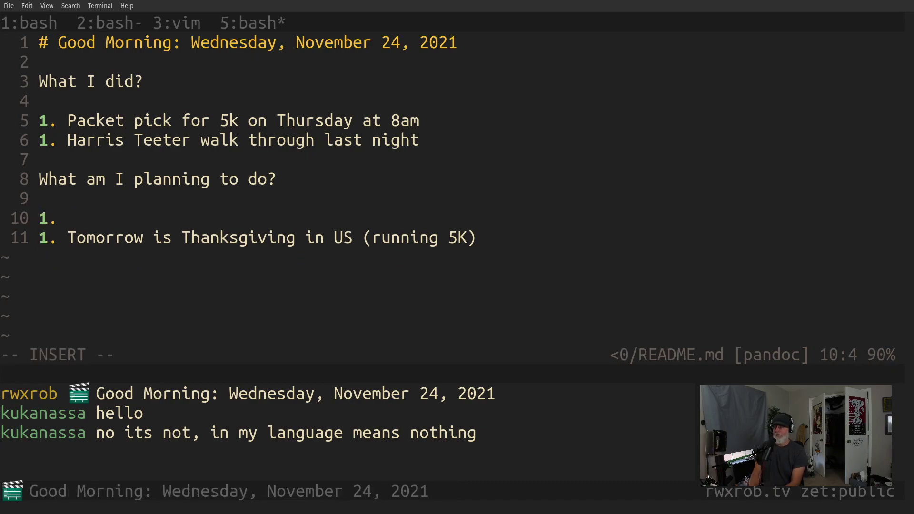
pyautogui.write('Harbor')
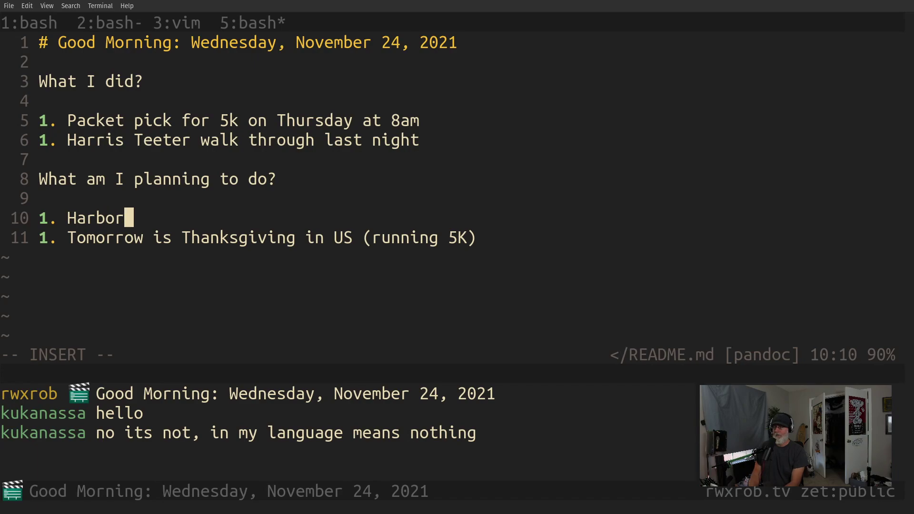
pyautogui.write(' (private rei')
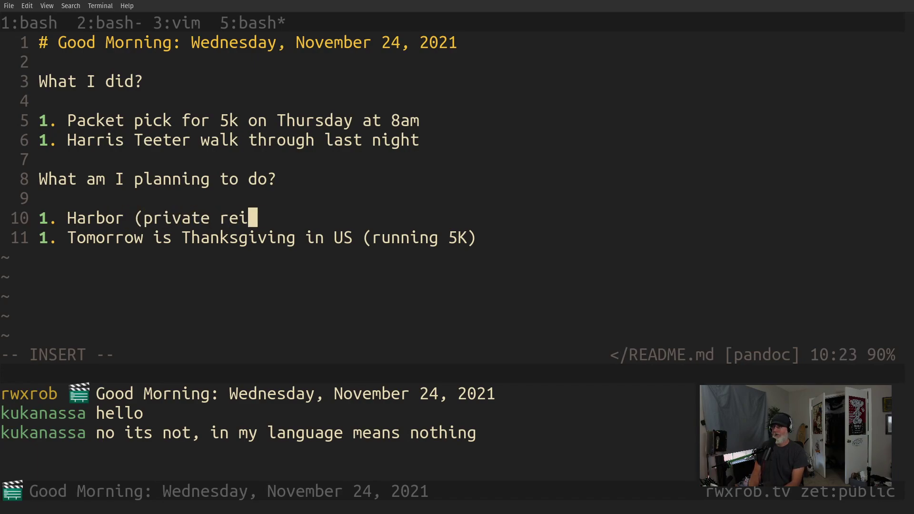
pyautogui.press('BackSpace')
pyautogui.write('gistry) ')
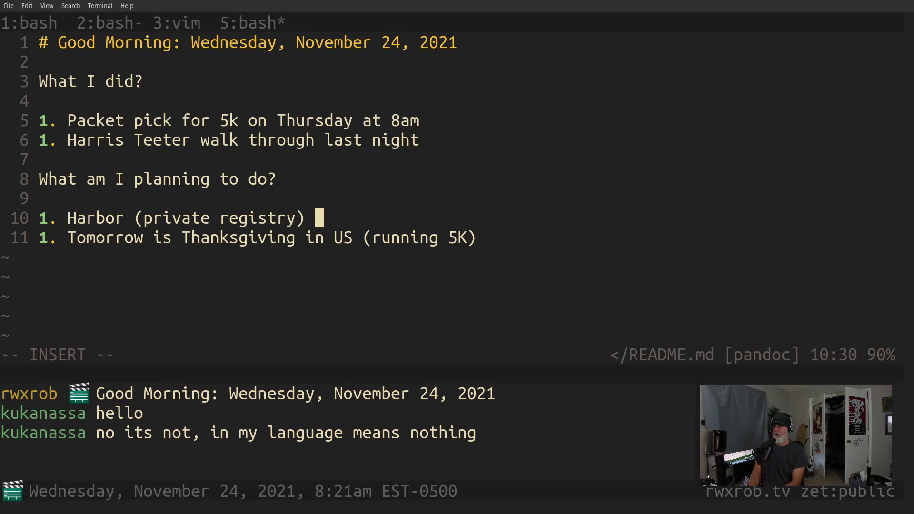
pyautogui.write('local installation')
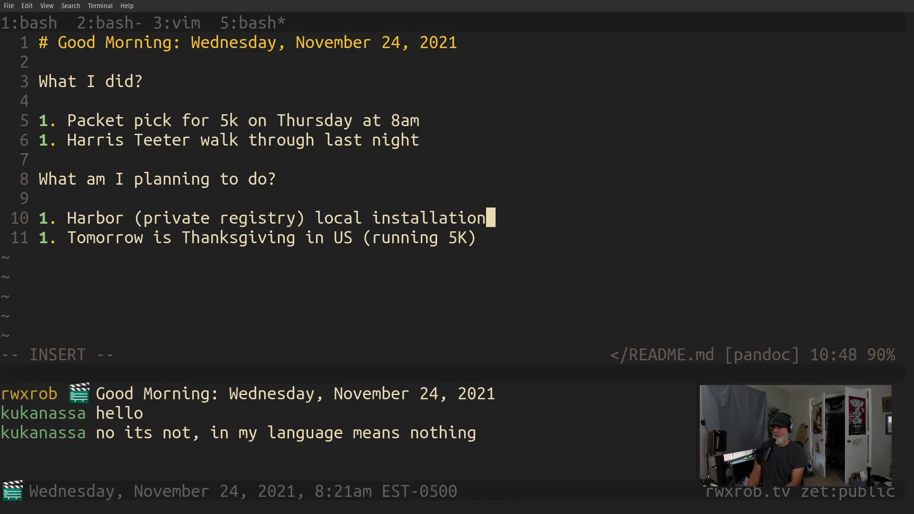
# - Append "and setup" to the Harbor item and save the note
pyautogui.press('Escape')
pyautogui.press('h')
pyautogui.press('h')
pyautogui.press('h')
pyautogui.press('i')
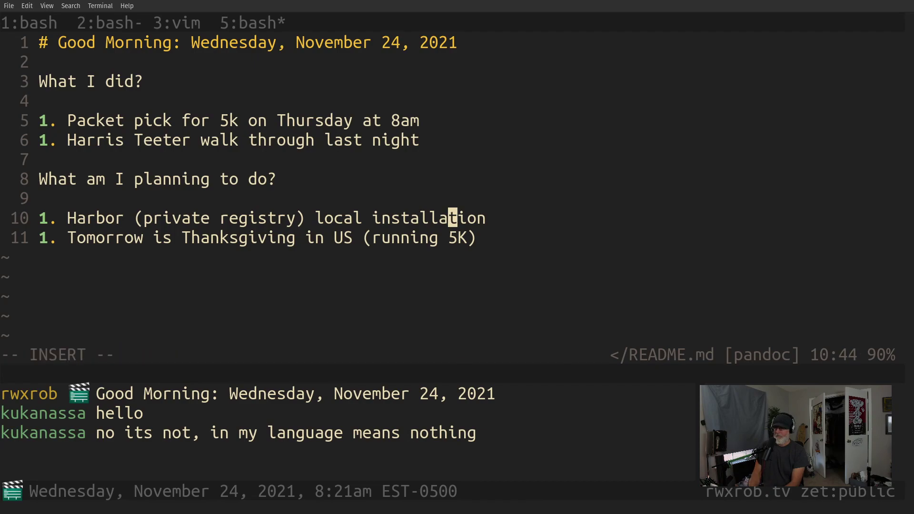
pyautogui.press('End')
pyautogui.write('and setup')
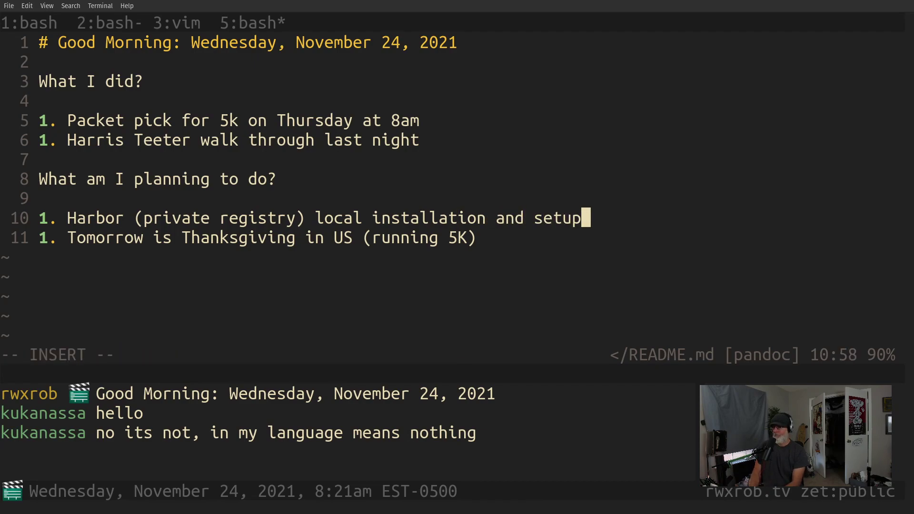
pyautogui.press('Escape')
pyautogui.write(':w')
pyautogui.press('Return')
# - Add the item "1. Complete write up of K8SAPP manifest schema" above the Harbor item and save the note
pyautogui.press('k')
pyautogui.press('k')
pyautogui.press('k')
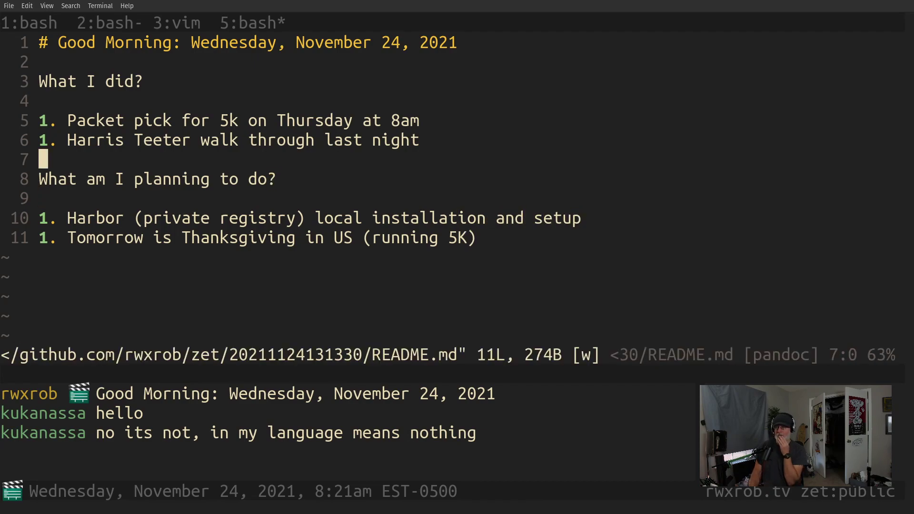
pyautogui.press('j')
pyautogui.press('j')
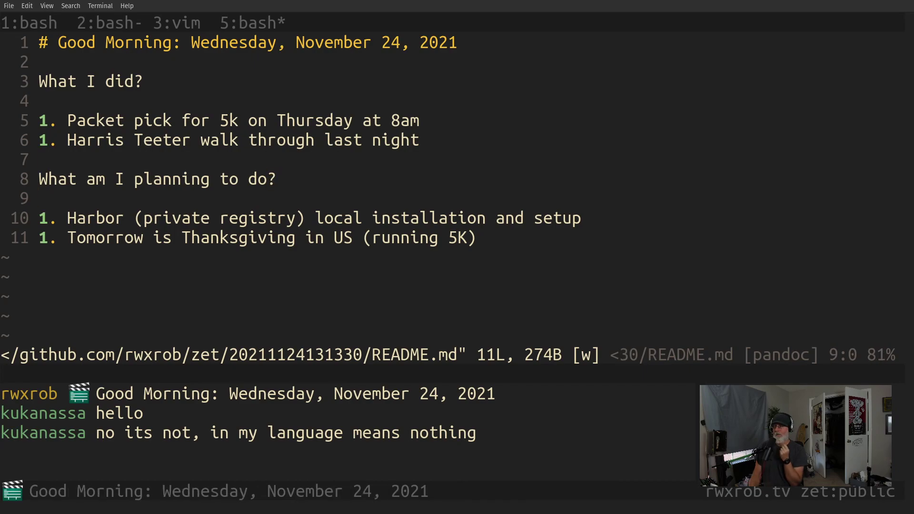
pyautogui.press('i')
pyautogui.press('Return')
pyautogui.write('1. C')
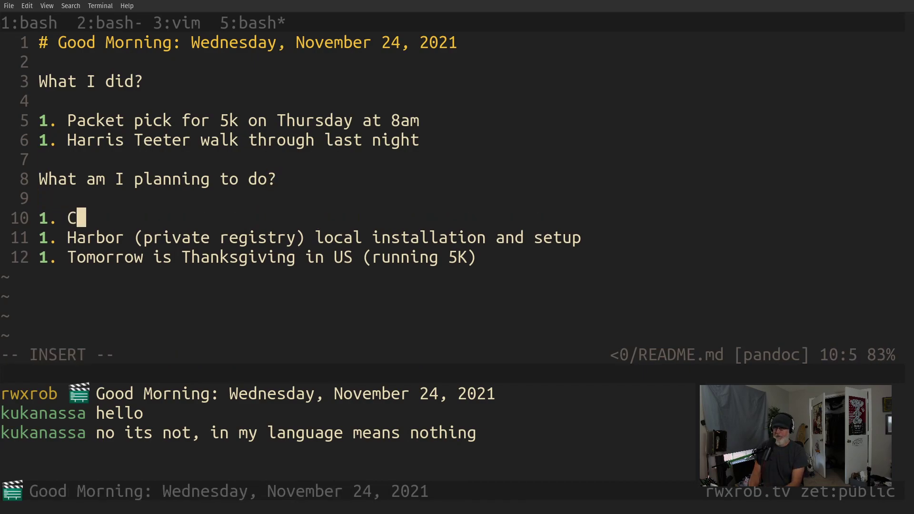
pyautogui.write('omplete write up ')
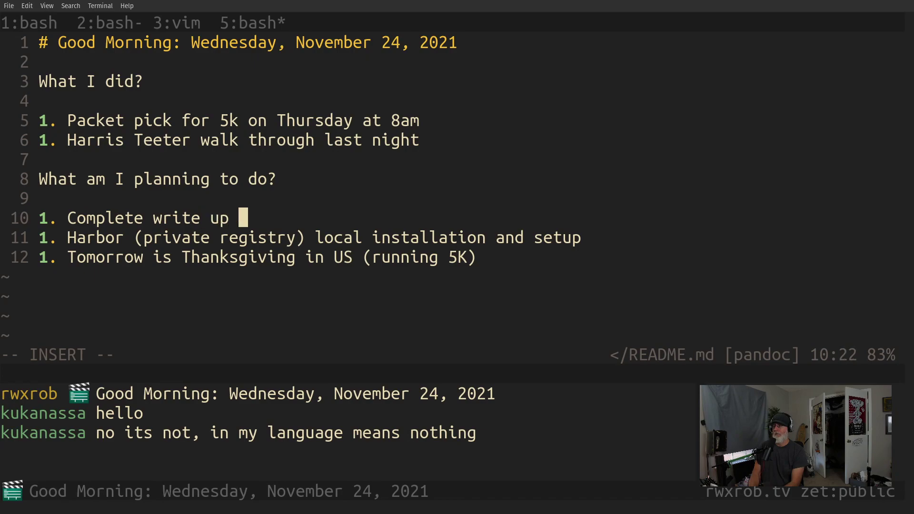
pyautogui.write('of ')
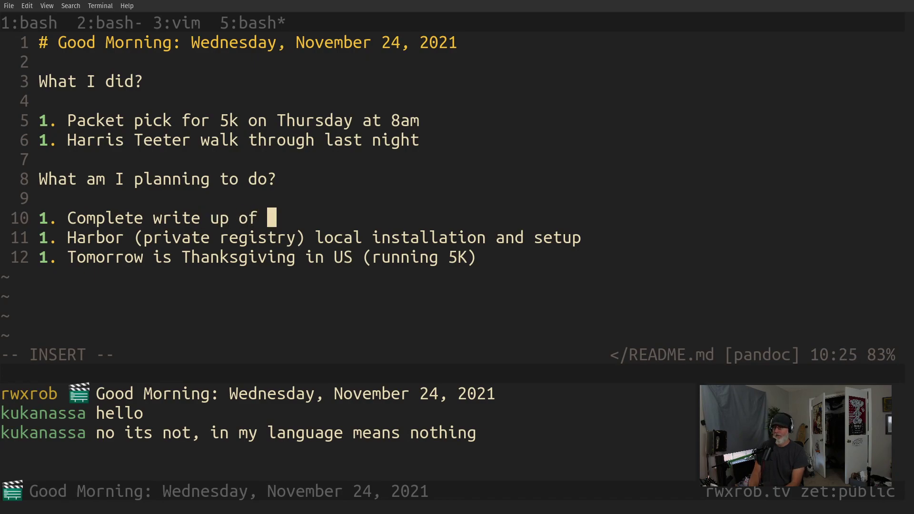
pyautogui.write('K8S')
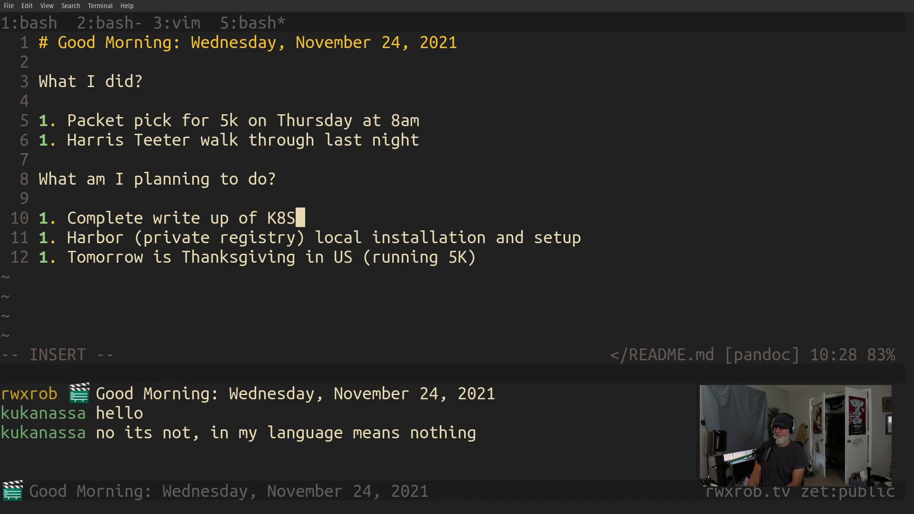
pyautogui.write('APP manif')
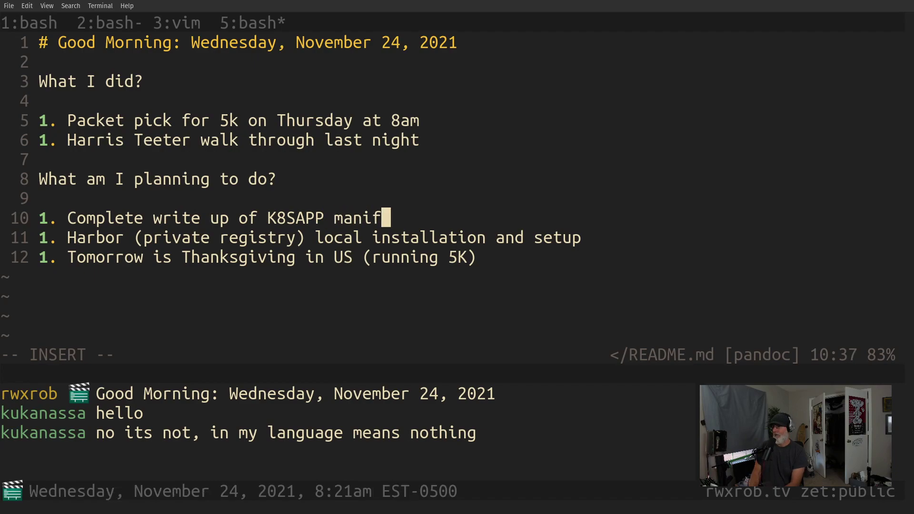
pyautogui.write('est')
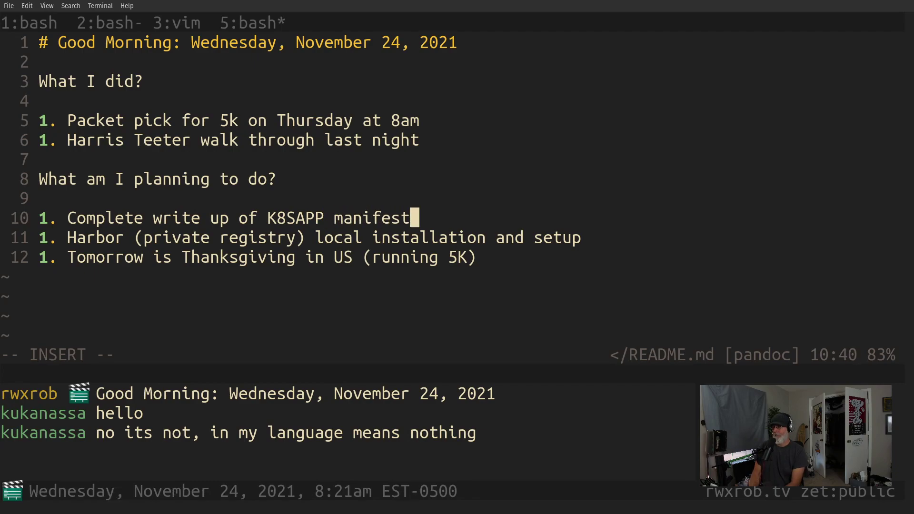
pyautogui.write(' schema')
pyautogui.press('Escape')
pyautogui.write(':w')
pyautogui.press('Return')
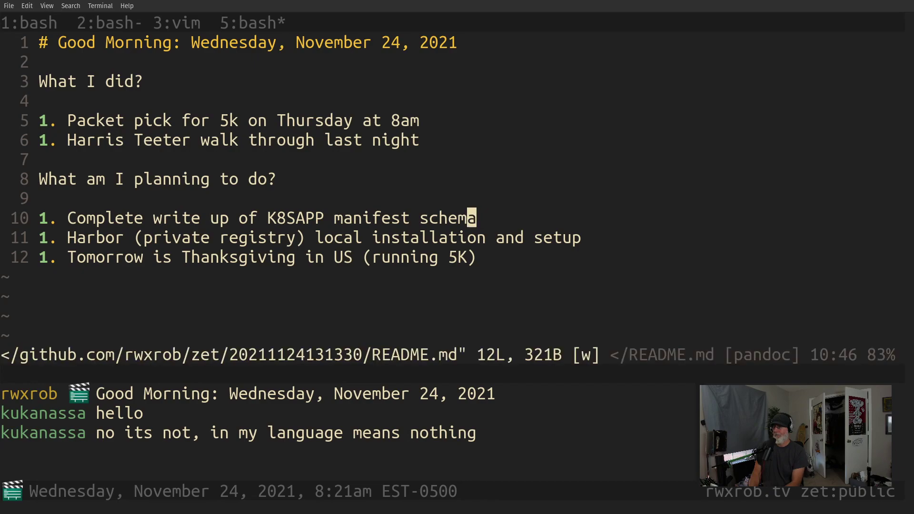
# - Add the item "1. AMA Walk at 12:45" below the K8SAPP item, checking the walk's time in the calendar, and save the note
pyautogui.press('k')
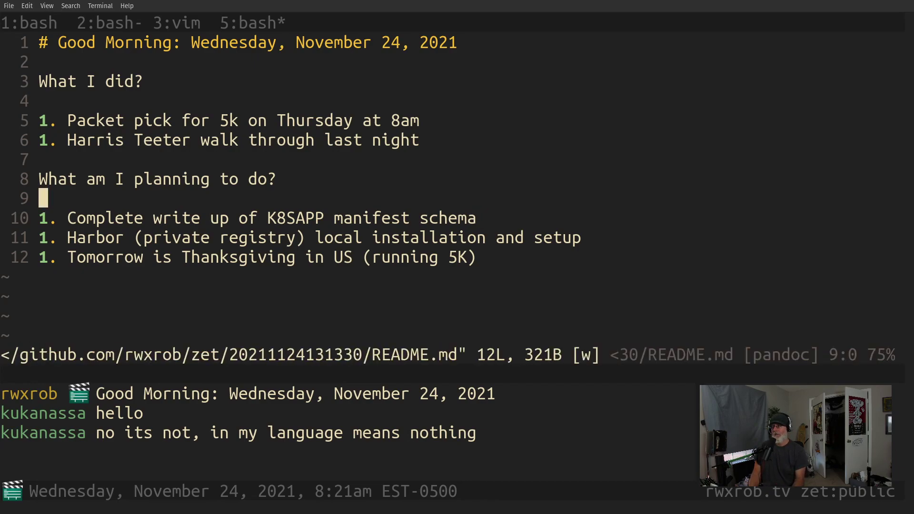
pyautogui.write('j')
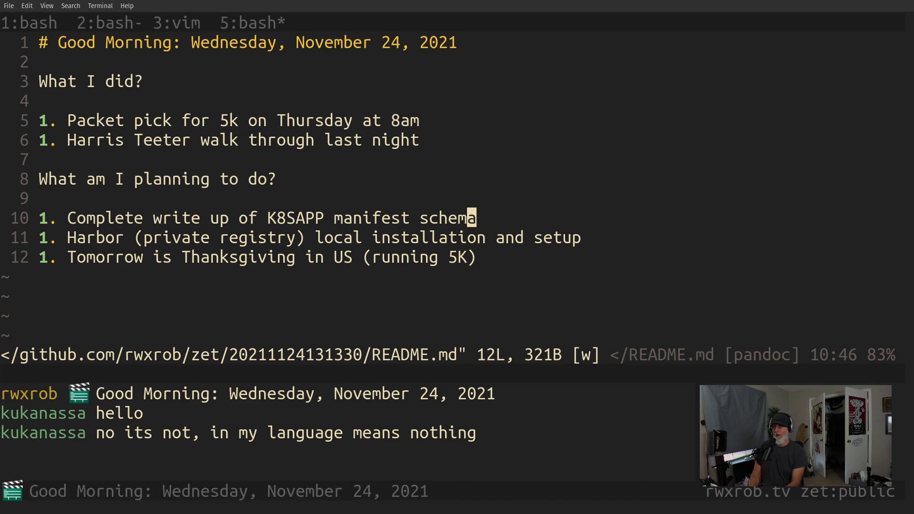
pyautogui.write('o1. ')
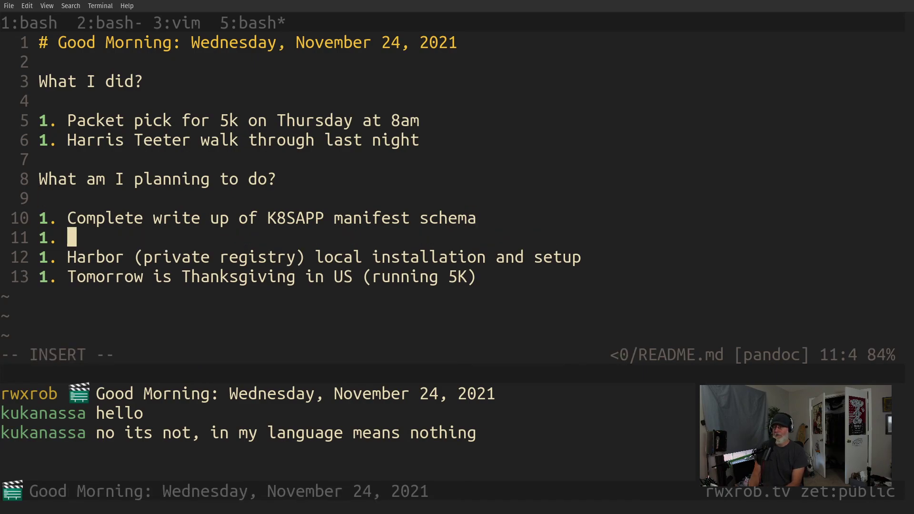
pyautogui.write('AMA Walk at')
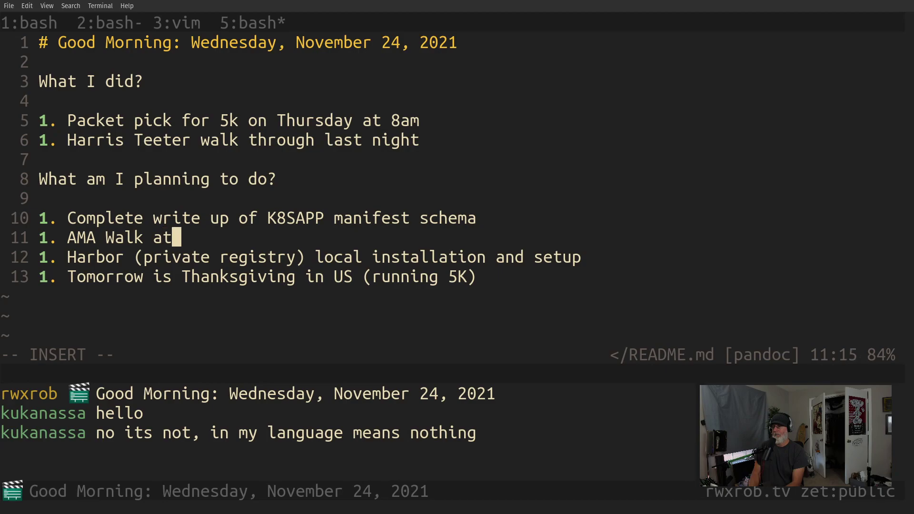
pyautogui.press('super+c')
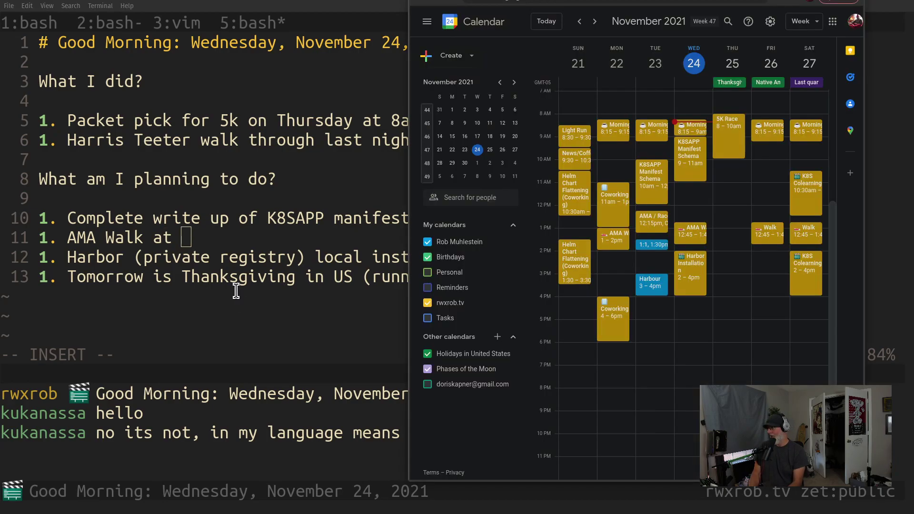
pyautogui.press('super+c')
pyautogui.write('12:45')
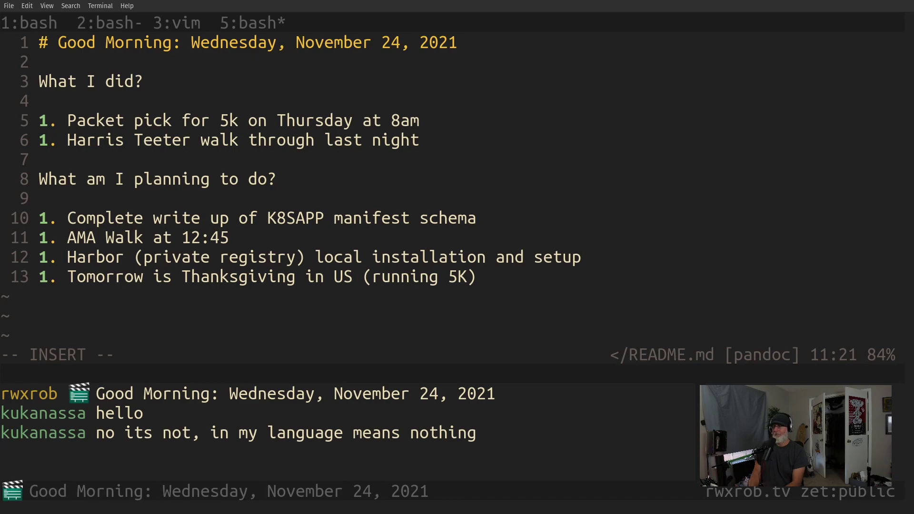
pyautogui.press('Escape')
pyautogui.write(':w')
pyautogui.press('Return')
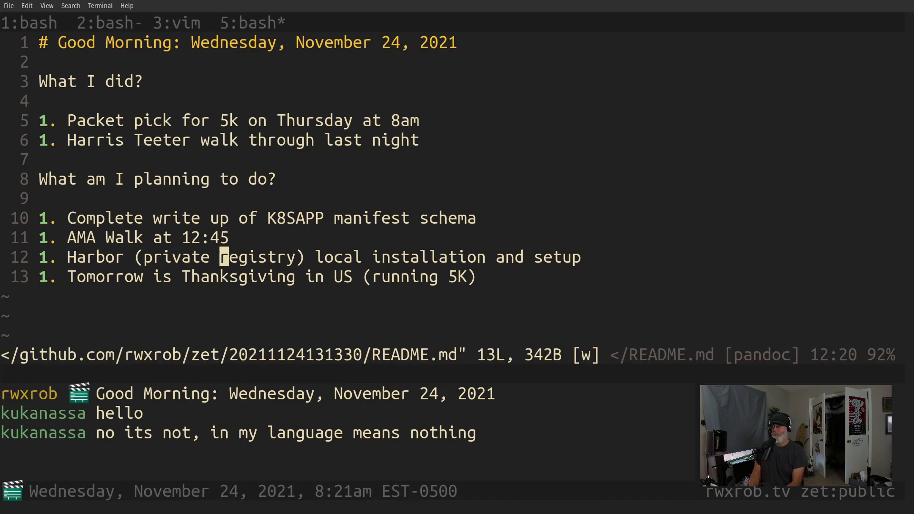
# - Start a new "1." list item below the Harris Teeter item under "What I did?"
pyautogui.press('k')
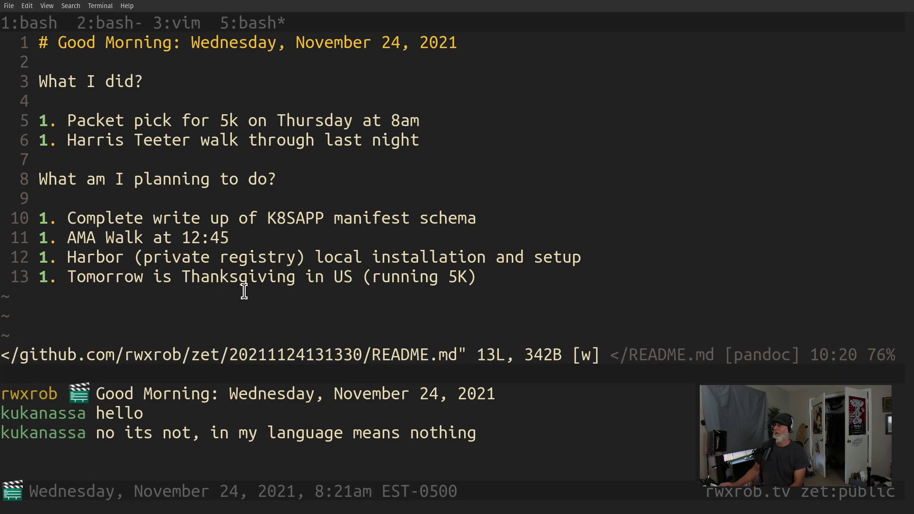
pyautogui.press('k')
pyautogui.press('k')
pyautogui.press('k')
pyautogui.press('k')
pyautogui.write('o1.')
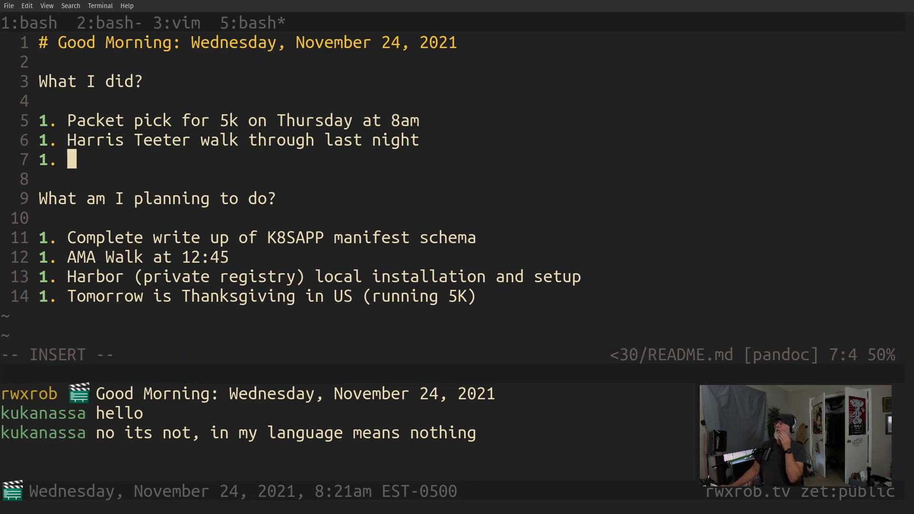
# - Switch to Twitch Video Producer in the browser and review the titles of the November 23, 2021 past broadcasts
pyautogui.hotkey('alt', 'Tab')
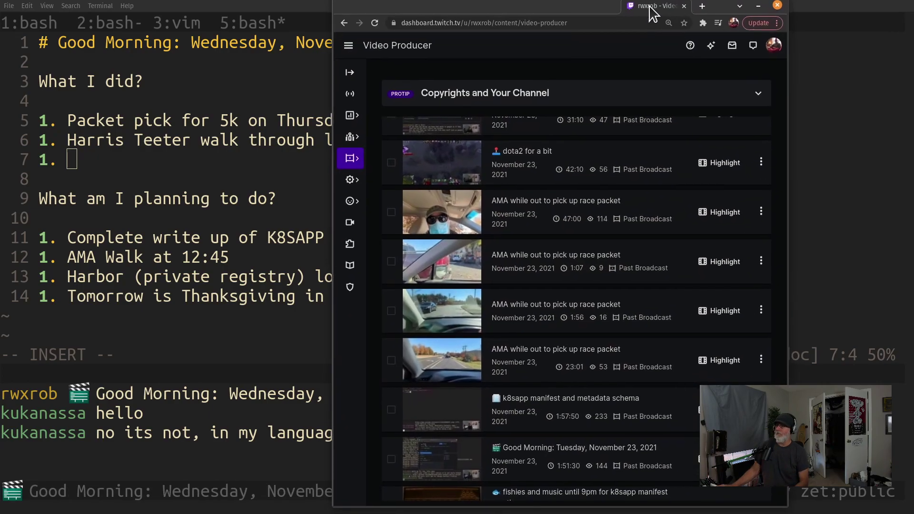
pyautogui.moveTo(652, 12); pyautogui.dragTo(648, 0)
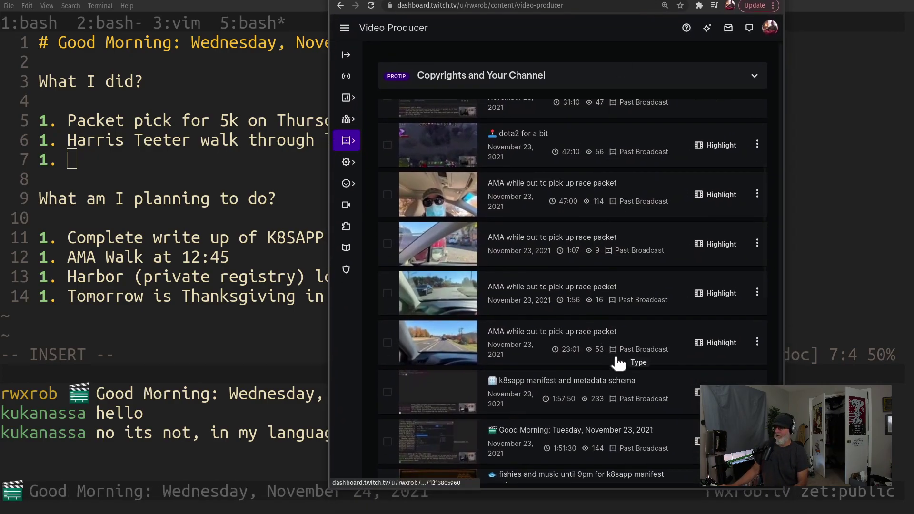
pyautogui.scroll(-1, 618, 364)
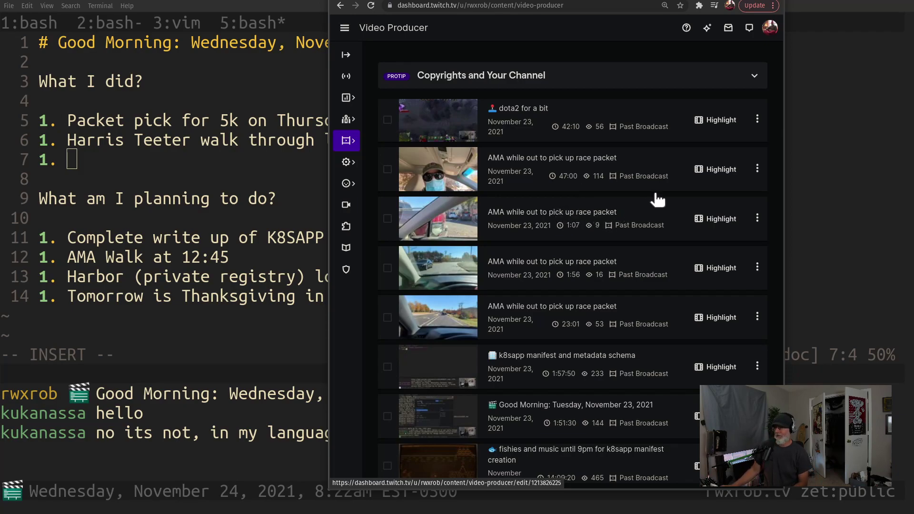
pyautogui.scroll(1, 681, 184)
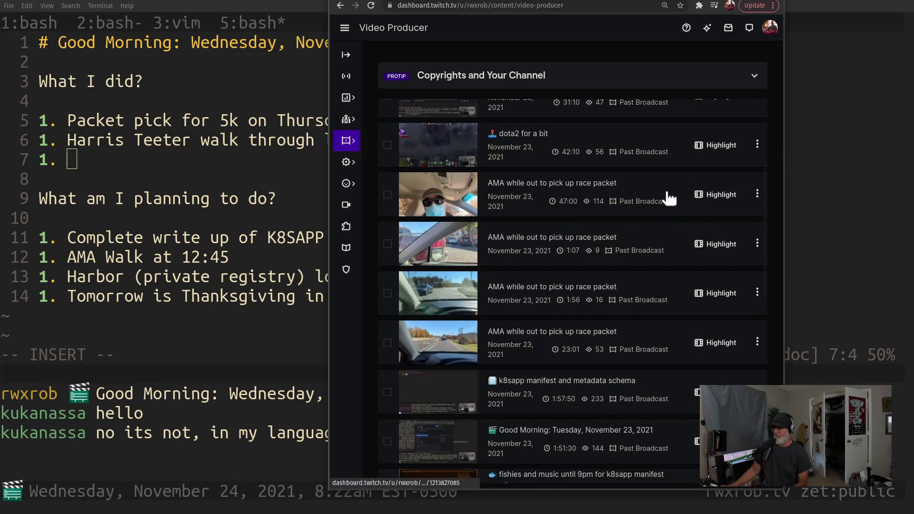
pyautogui.scroll(1, 668, 198)
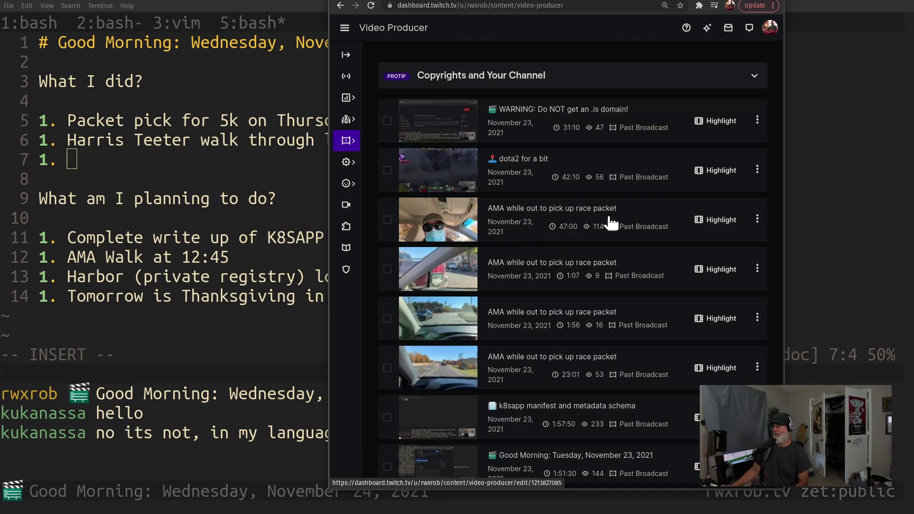
pyautogui.scroll(2, 609, 221)
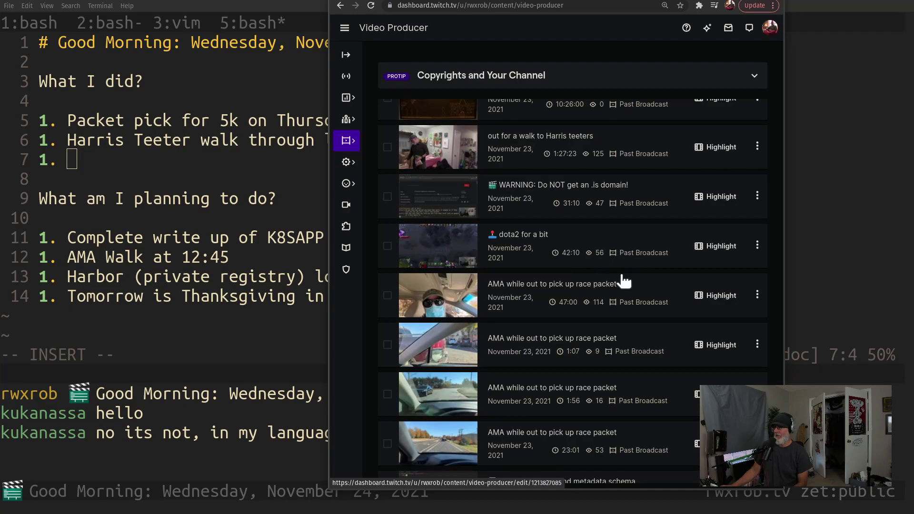
pyautogui.scroll(1, 641, 274)
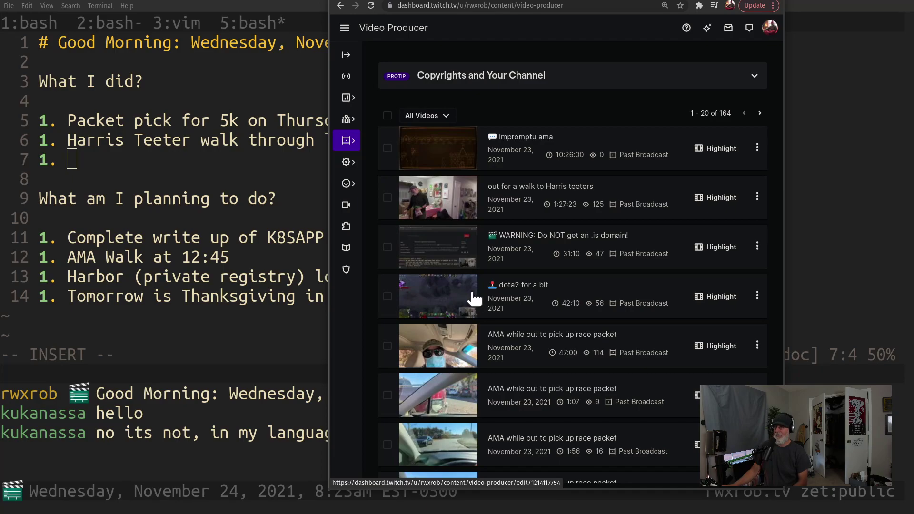
# - Return to the note in the terminal, fill the empty item with "One great Dota2 game" and save the note
pyautogui.click(222, 192)
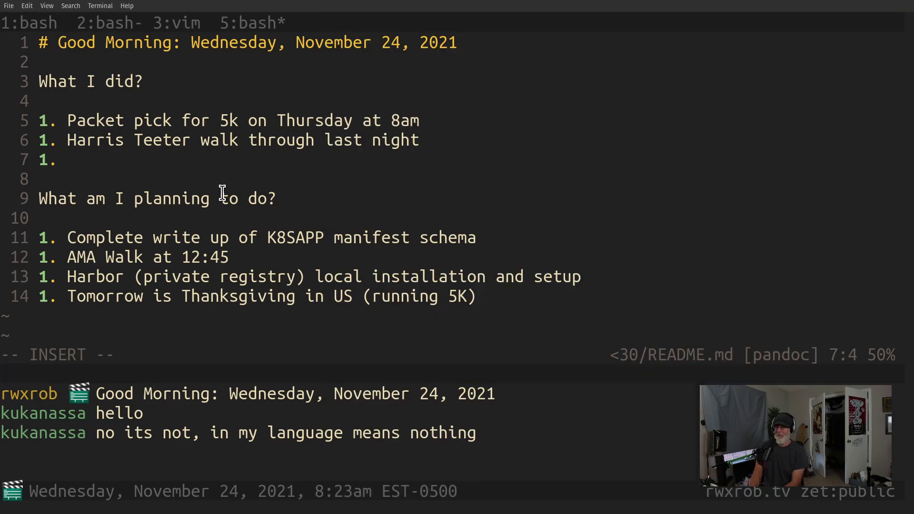
pyautogui.write('One great ')
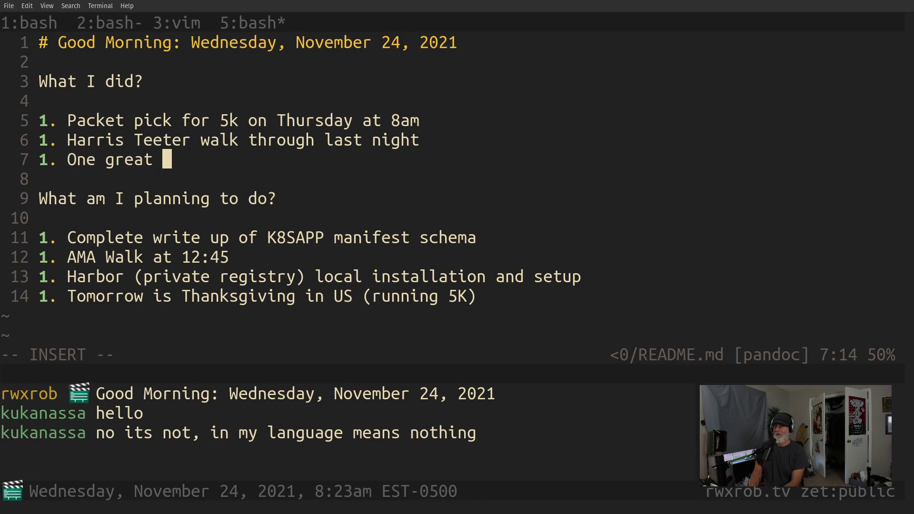
pyautogui.write('Dota2 game')
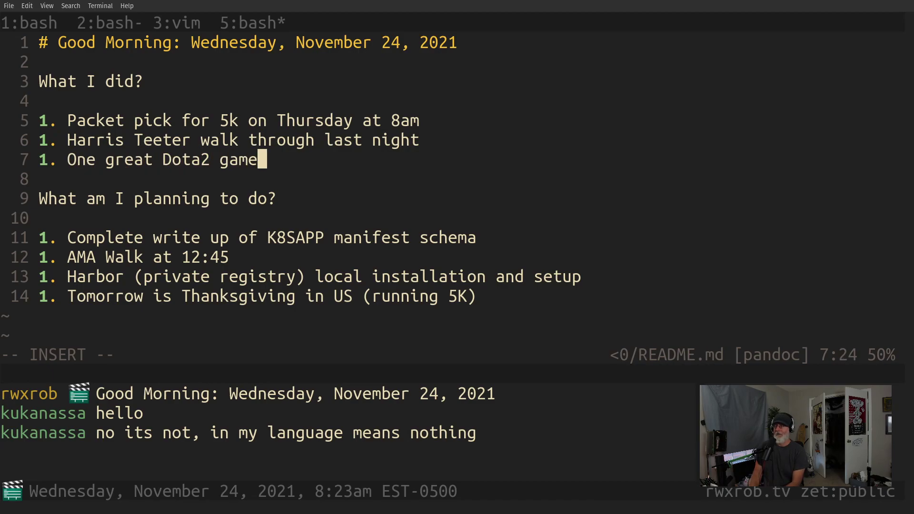
pyautogui.press('Escape')
pyautogui.write(':w')
pyautogui.press('Return')
# - Check the past broadcasts on Twitch again and add the item "1. Lots of drama getting an .is domain" below the Dota2 item
pyautogui.press('super+b')
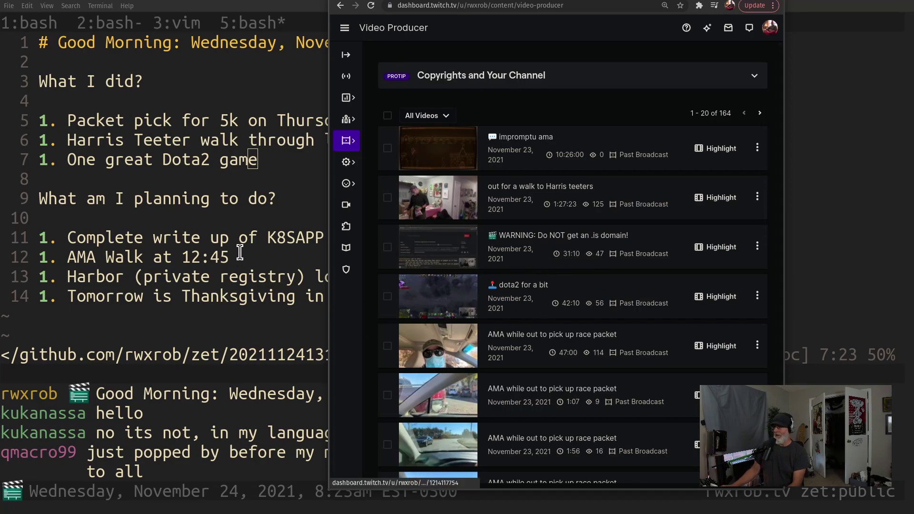
pyautogui.click(240, 228)
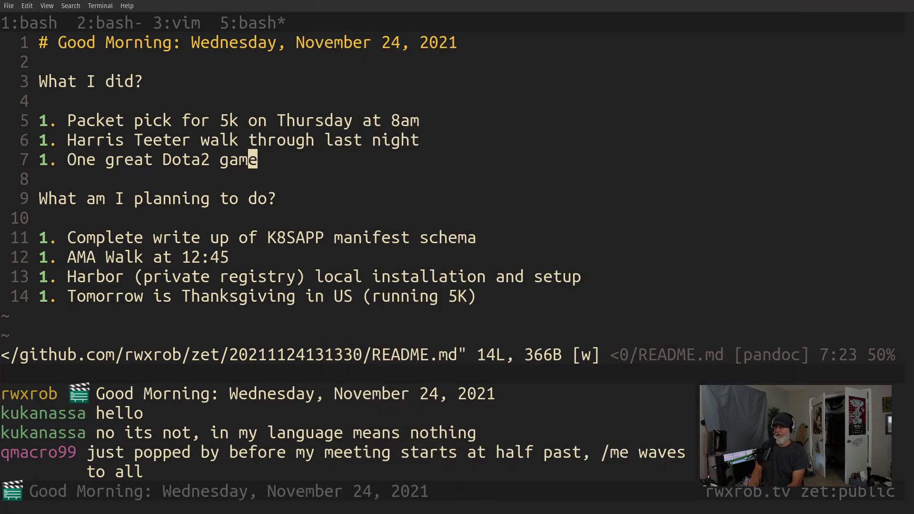
pyautogui.write('o1. Log')
pyautogui.press('BackSpace')
pyautogui.write('ts of dra')
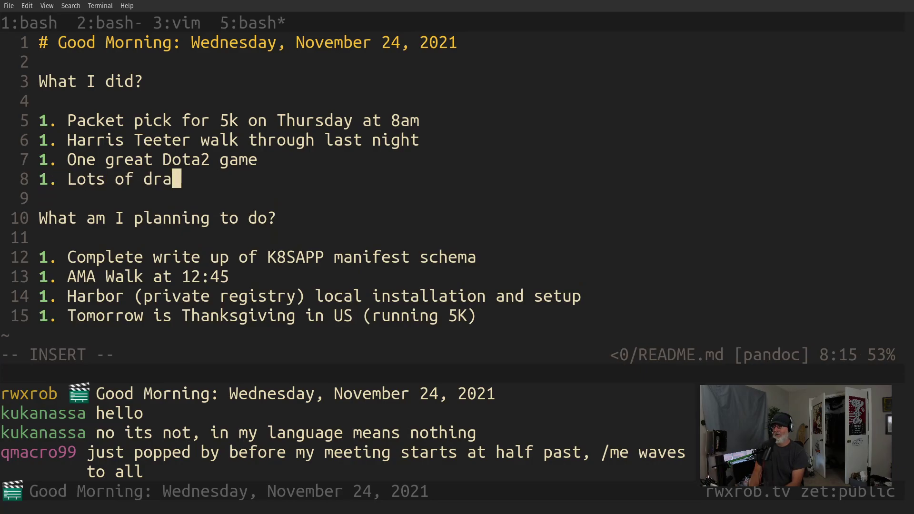
pyautogui.write('ma getting an ')
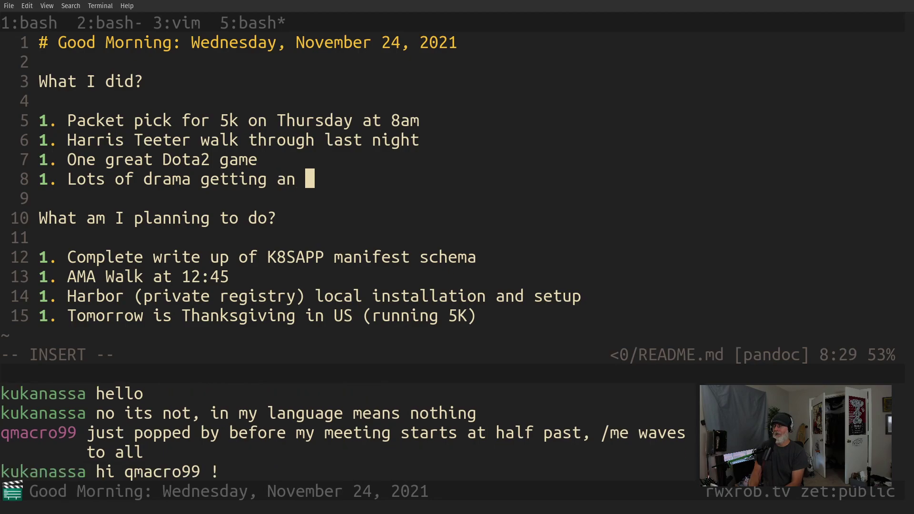
pyautogui.write('.is domain')
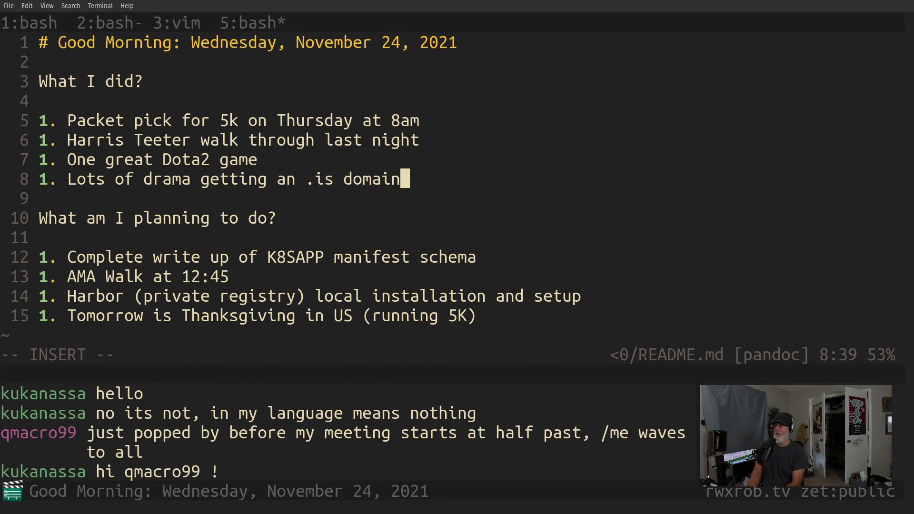
# - Recheck the Twitch broadcast list and add the item "1. Looking for alternatives to namecheap" below the .is domain item
pyautogui.hotkey('alt', 'Tab')
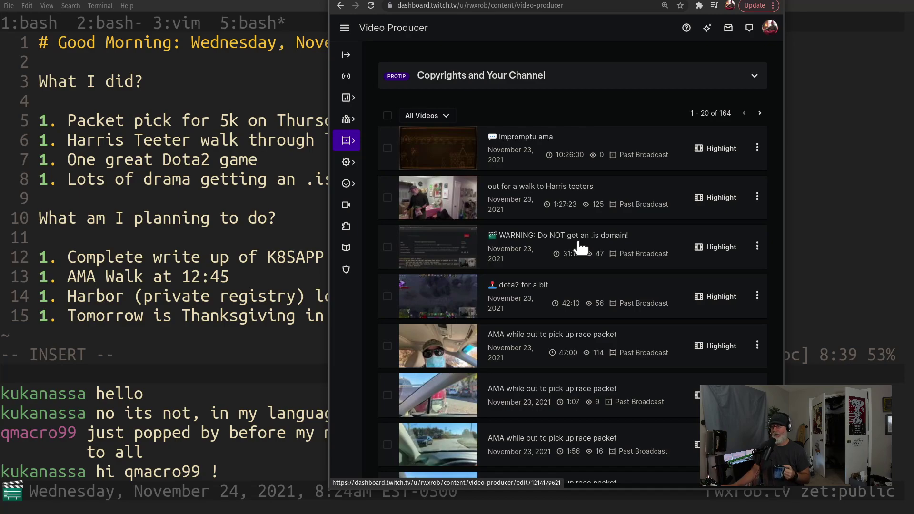
pyautogui.click(267, 197)
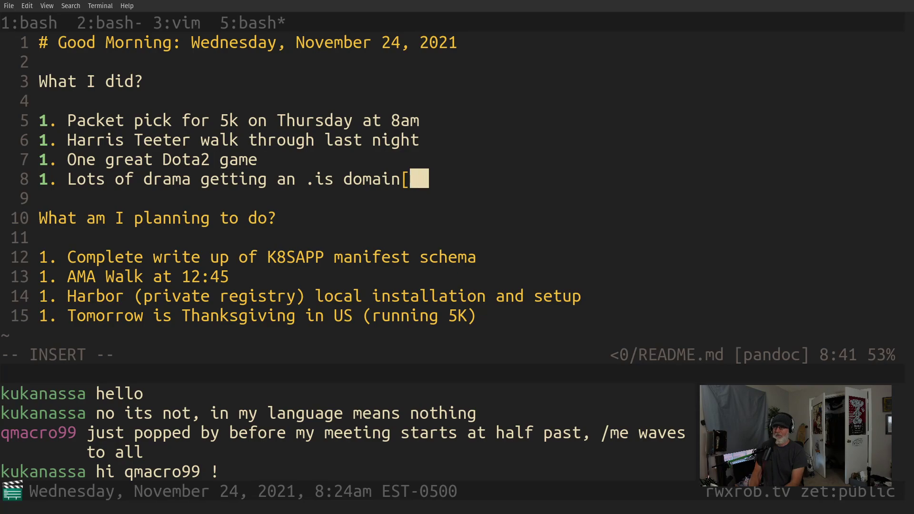
pyautogui.press('Return')
pyautogui.write('1.')
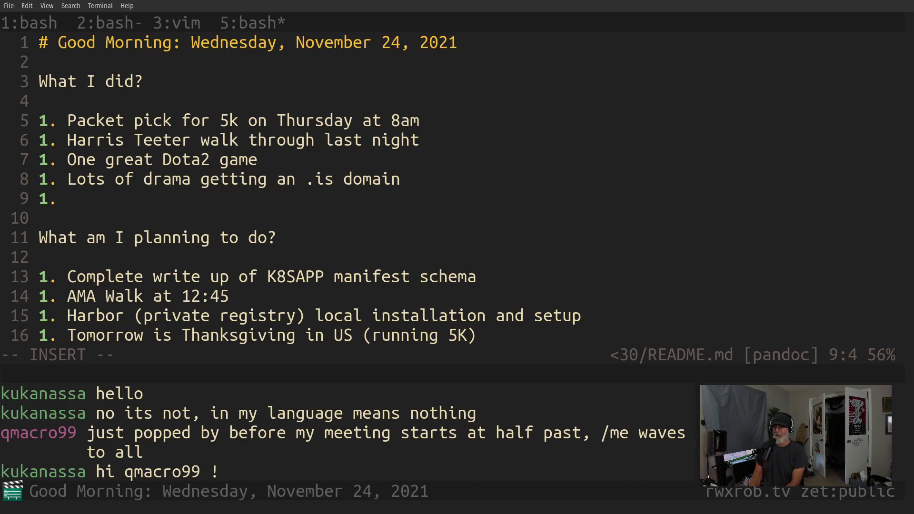
pyautogui.write('Looking for alternatives')
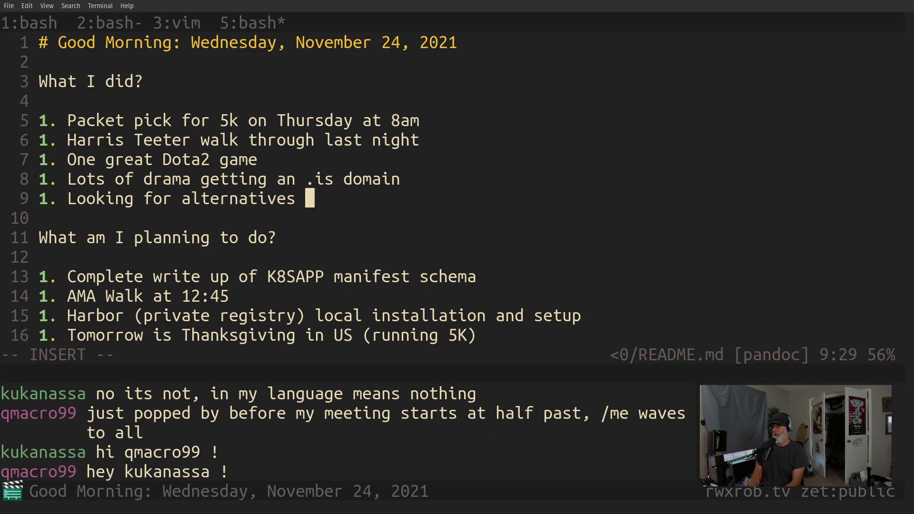
pyautogui.write('to ')
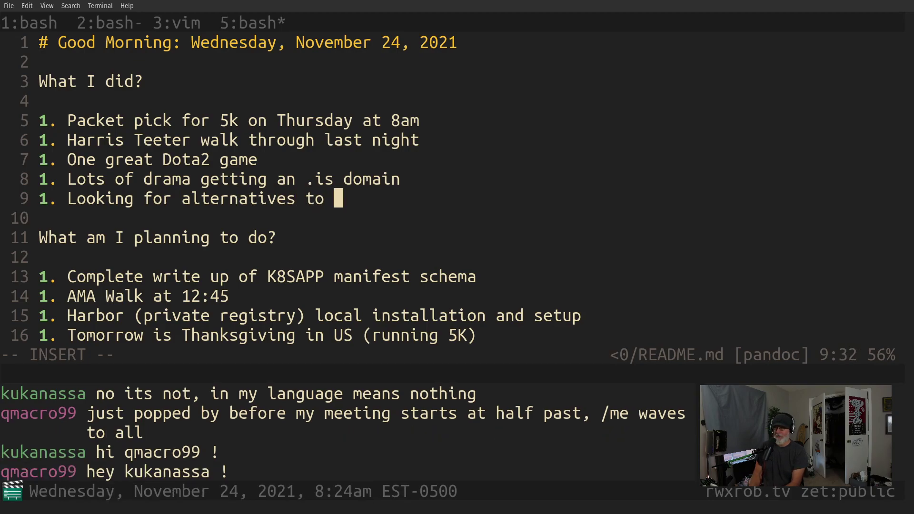
pyautogui.write('name')
pyautogui.write('cheap')
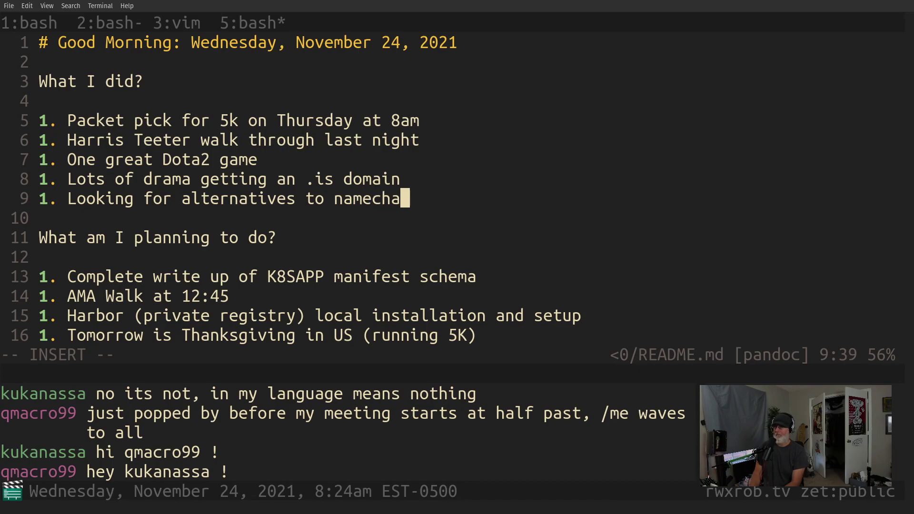
# - Add the item "1. Impromptu AMA" below the namecheap item, consulting the Twitch broadcast list for the topic
pyautogui.press('Return')
pyautogui.write('1.')
pyautogui.hotkey('alt', 'Tab')
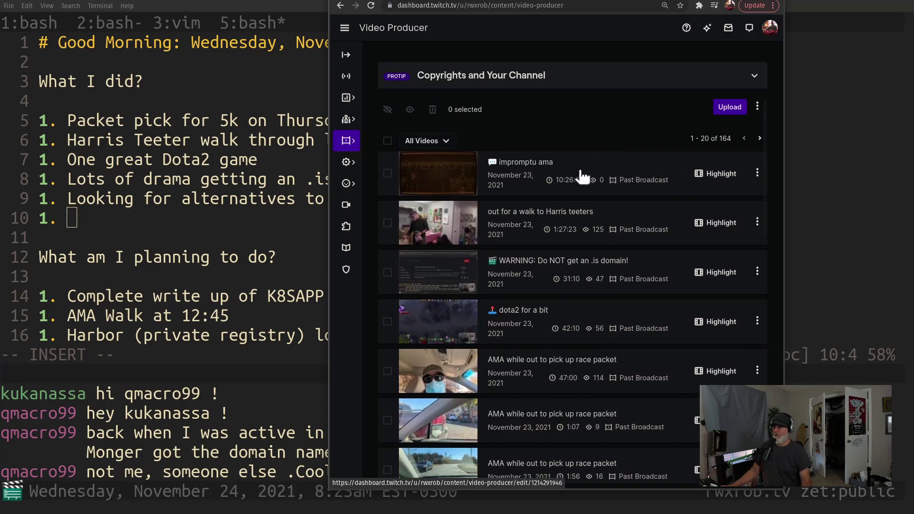
pyautogui.click(230, 240)
pyautogui.write('Imp')
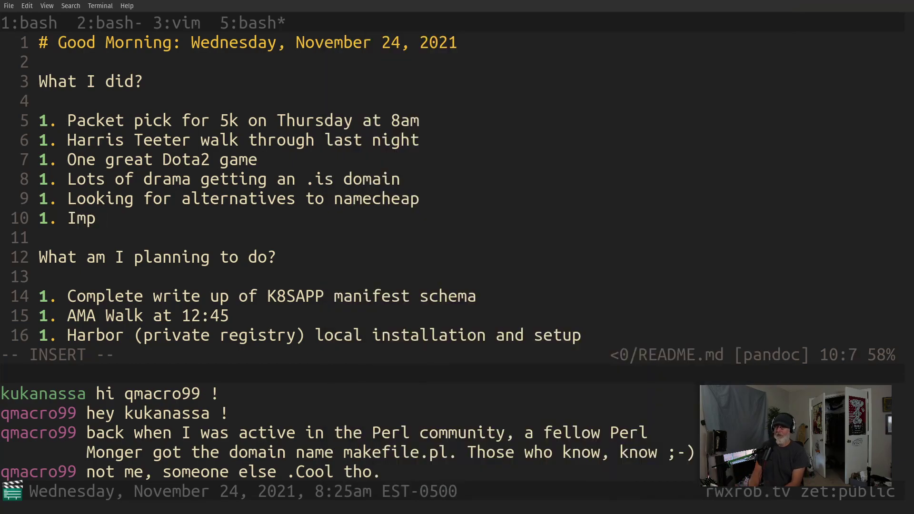
pyautogui.write('romptu AMA')
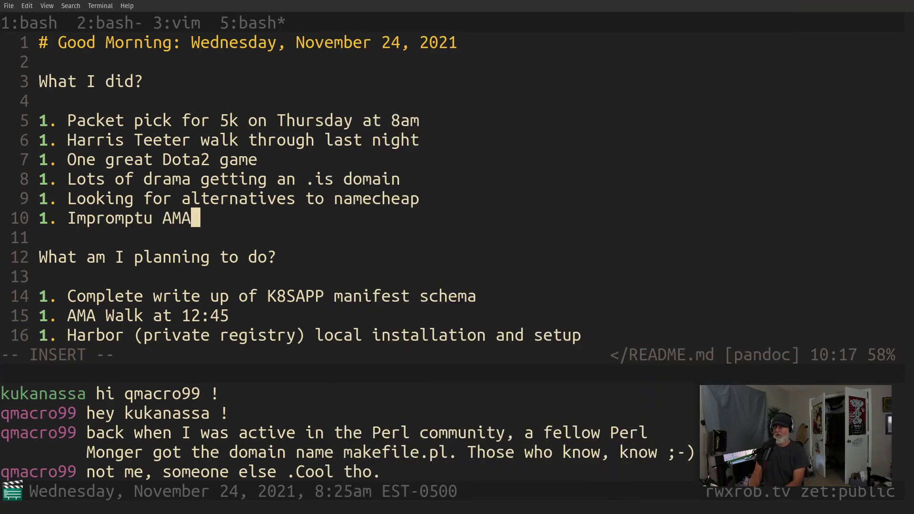
# - Add the indented sub-item "1. What do you think of crypto-currency?" below the Impromptu AMA item
pyautogui.press('Return')
pyautogui.write('1. What')
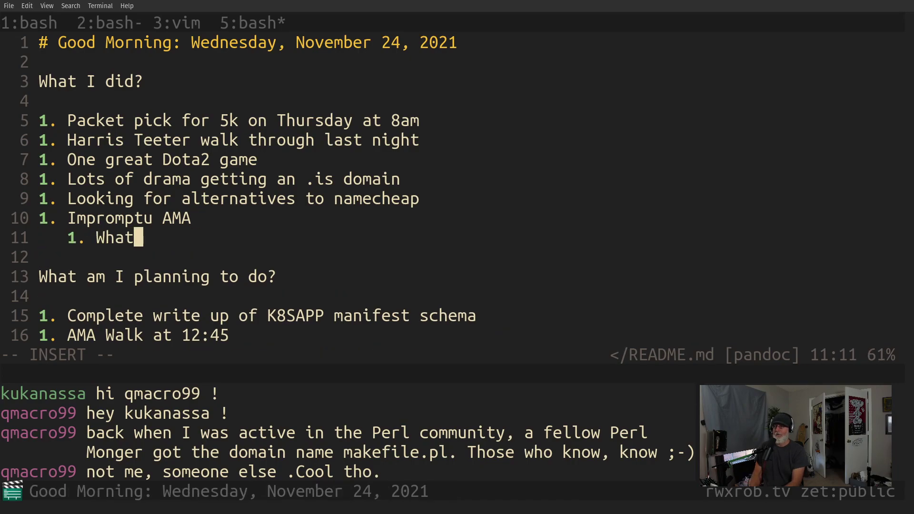
pyautogui.write(' do you think ')
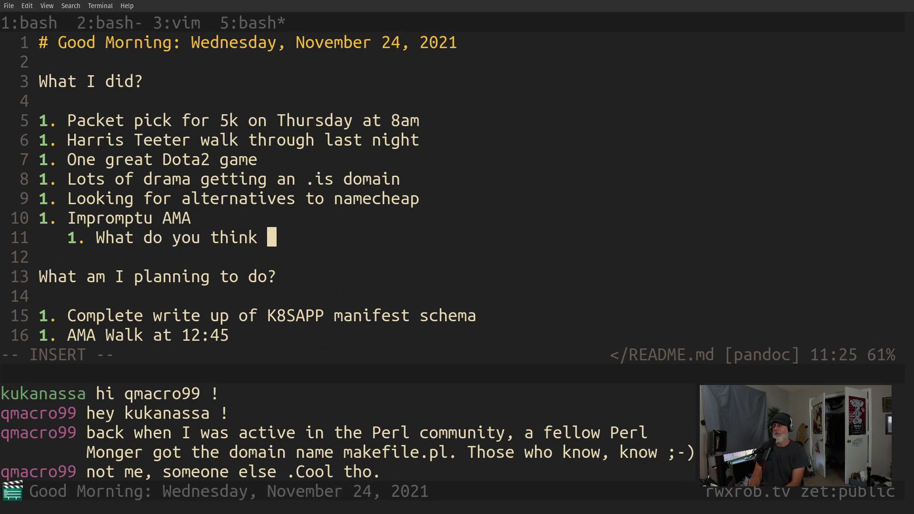
pyautogui.write('of crypto')
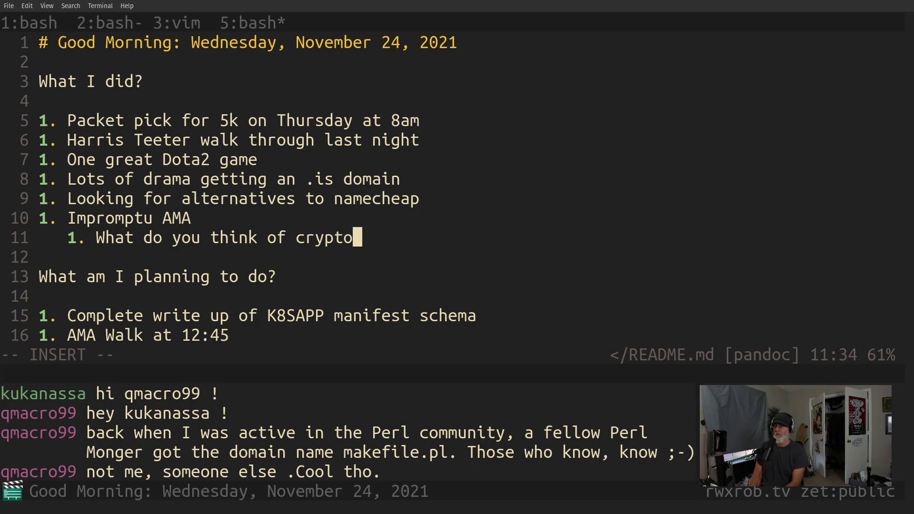
pyautogui.write('-')
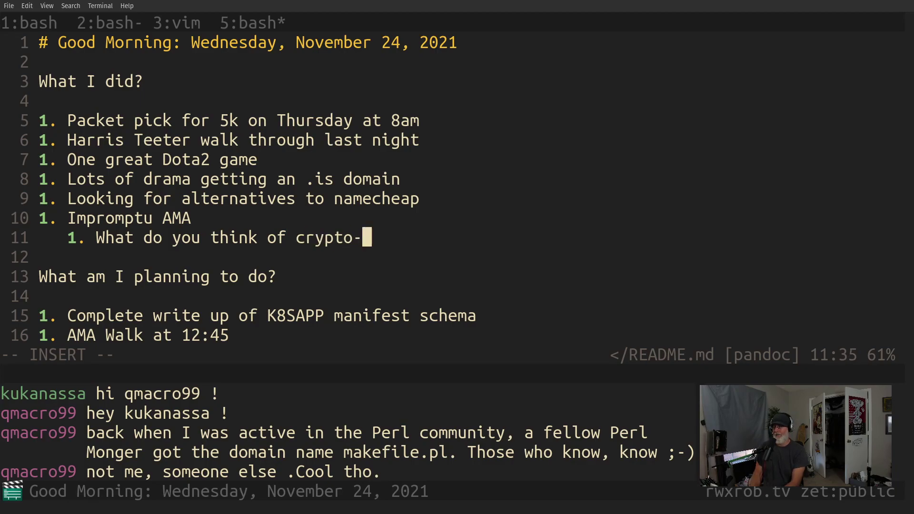
pyautogui.write('currency?')
# - Add a second Impromptu AMA sub-item reading "1. Any advice for entrepreneurs?", correcting the spelling of the last word
pyautogui.press('Return')
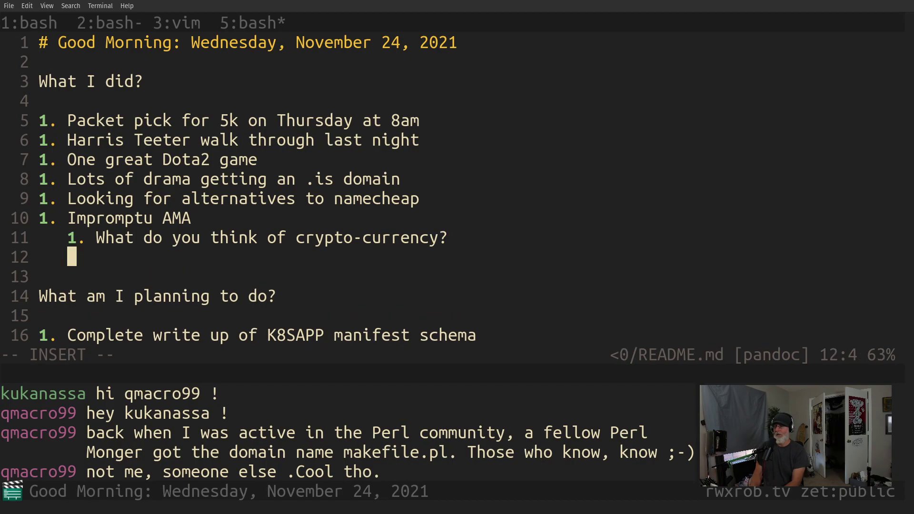
pyautogui.write('1. ')
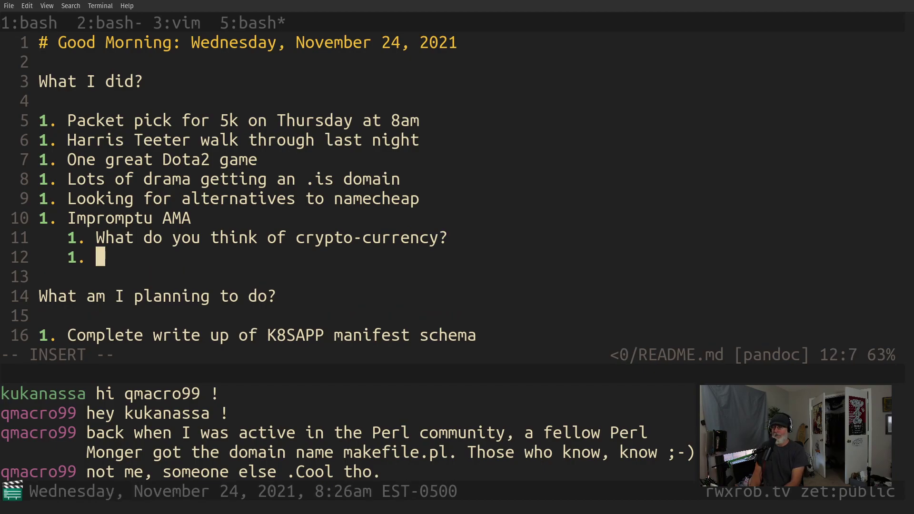
pyautogui.write('And')
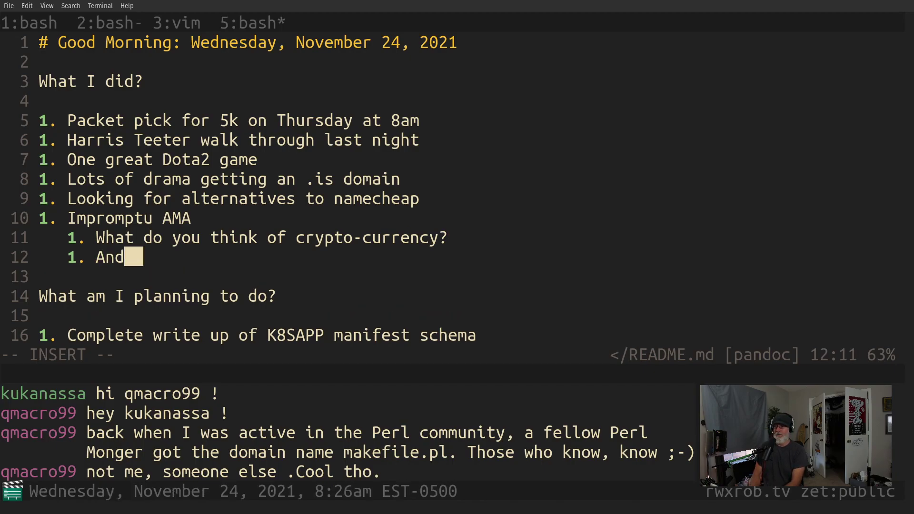
pyautogui.press('BackSpace')
pyautogui.write('y advice')
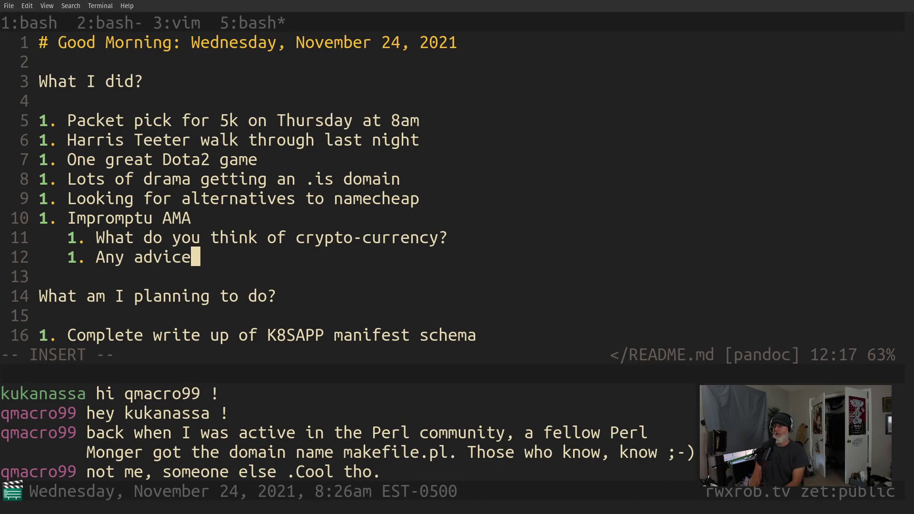
pyautogui.write(' for Entr')
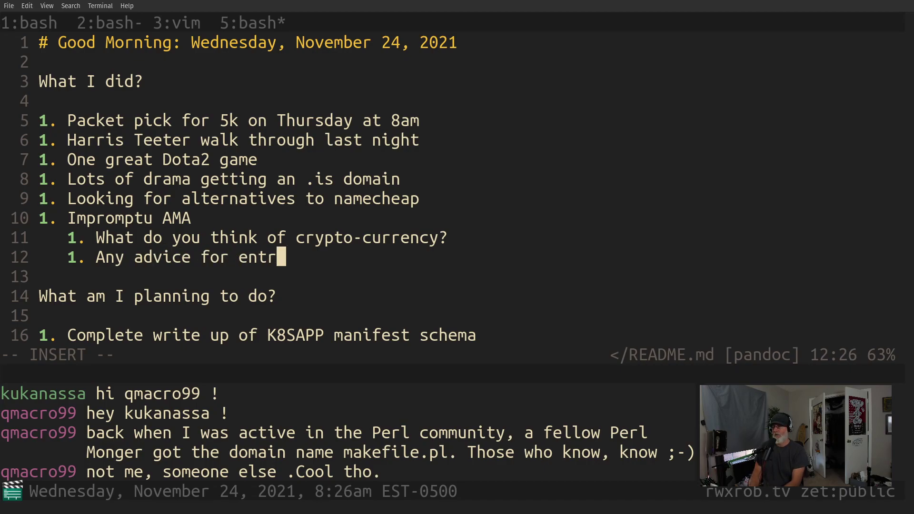
pyautogui.write('epenur')
pyautogui.press('BackSpace')
pyautogui.press('BackSpace')
pyautogui.press('BackSpace')
pyautogui.write('us')
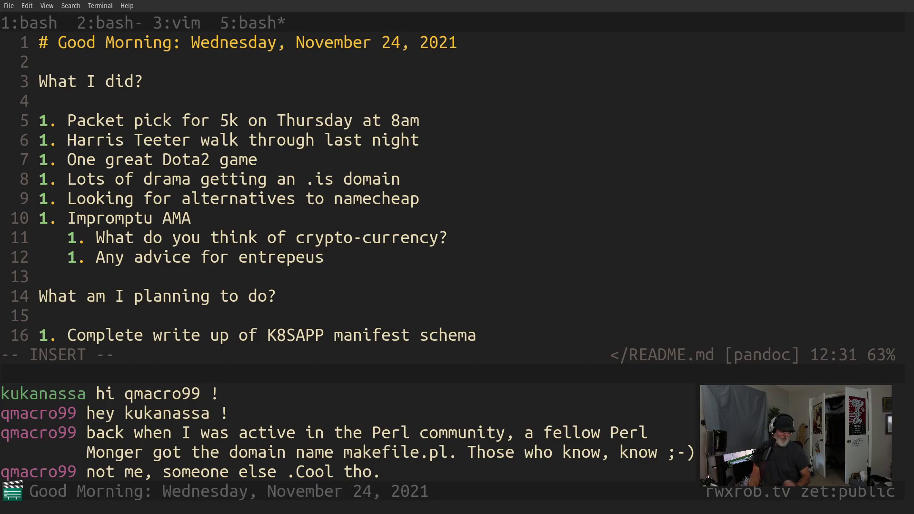
pyautogui.press('BackSpace')
pyautogui.write('rs.')
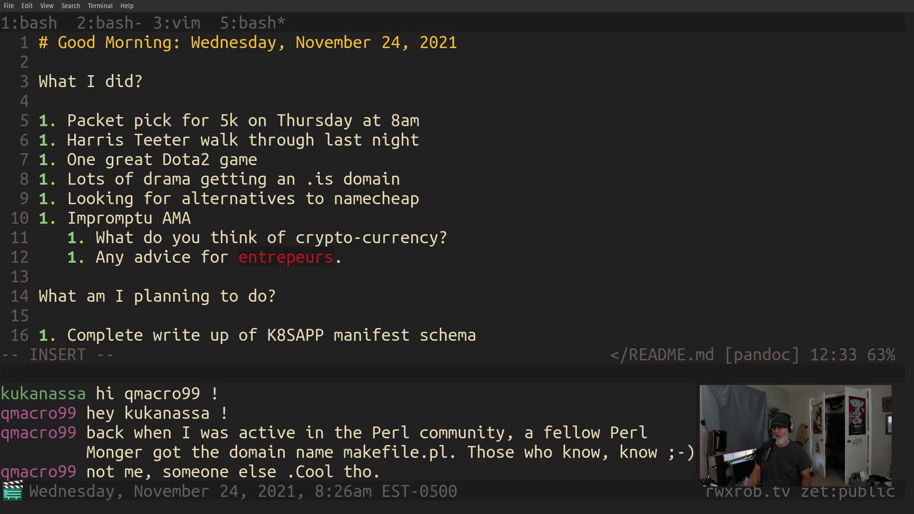
pyautogui.press('BackSpace')
pyautogui.press('BackSpace')
pyautogui.press('BackSpace')
pyautogui.press('BackSpace')
pyautogui.press('BackSpace')
pyautogui.press('BackSpace')
pyautogui.press('BackSpace')
pyautogui.press('BackSpace')
pyautogui.write('repreneurs')
pyautogui.press('BackSpace')
pyautogui.write('?')
pyautogui.press('Escape')
pyautogui.press('j')
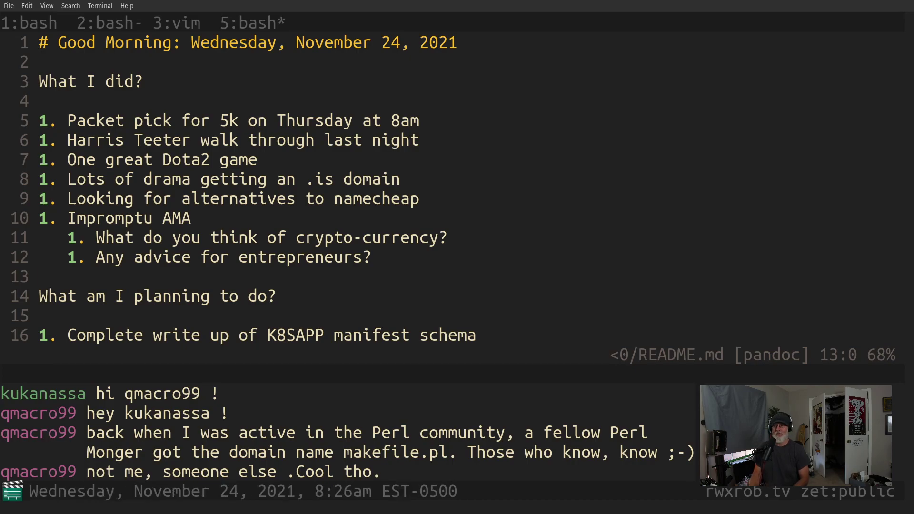
# - Look back over the Impromptu AMA sub-items and save the note
pyautogui.press('k')
pyautogui.press('k')
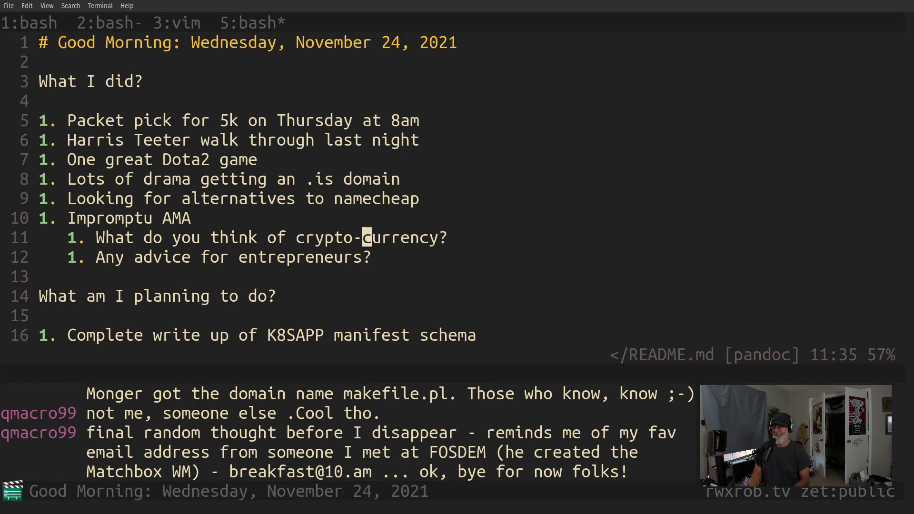
pyautogui.press('k')
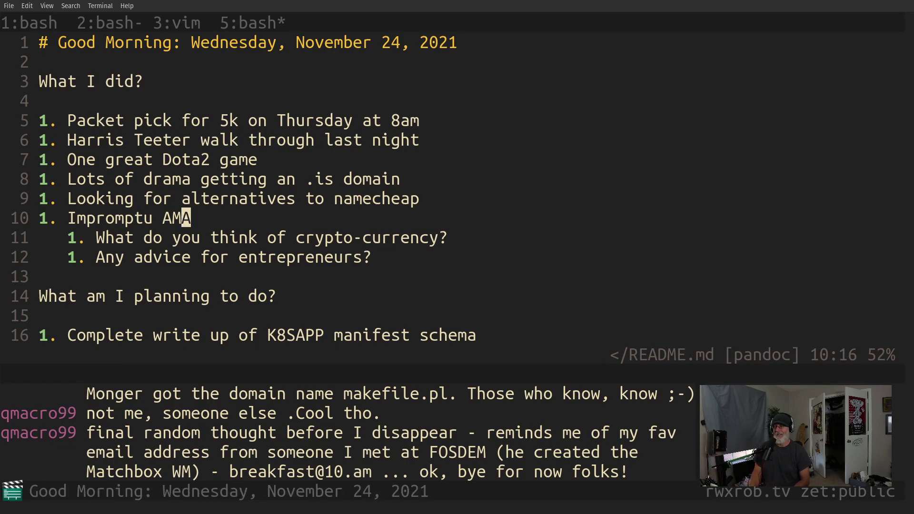
pyautogui.press('j')
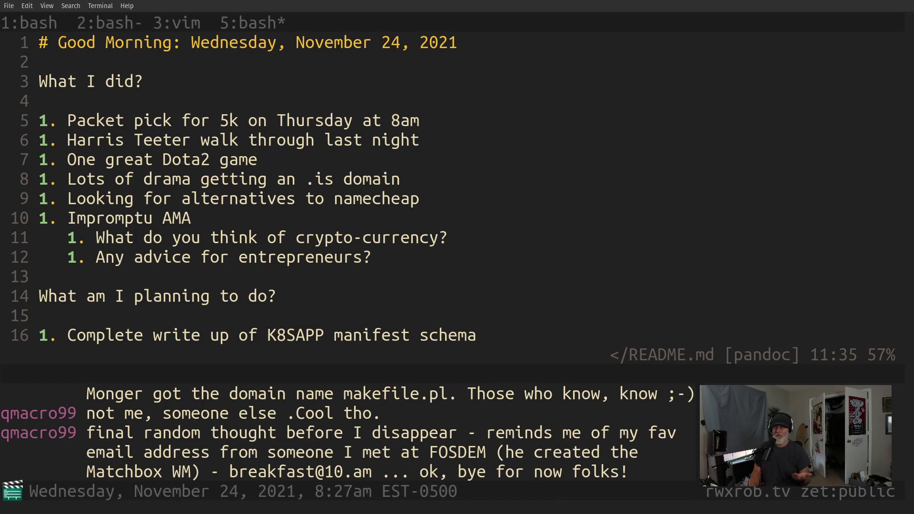
pyautogui.click(43, 277)
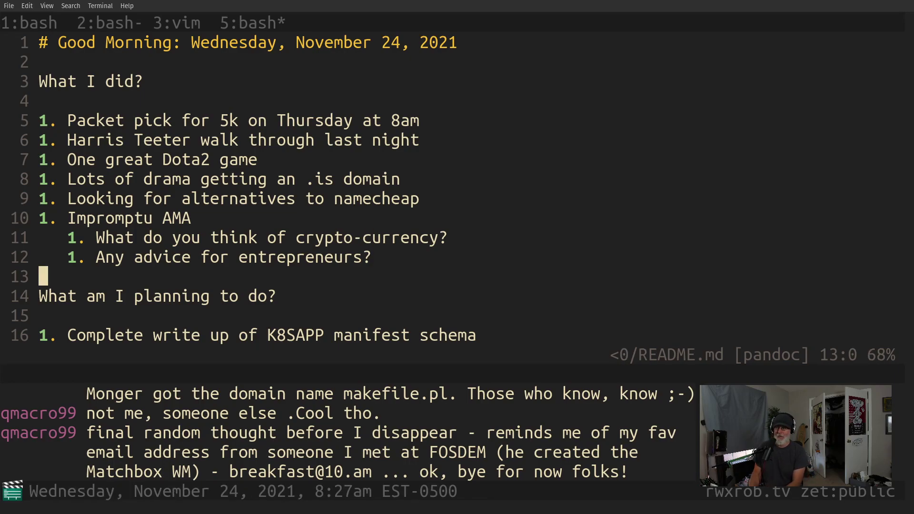
pyautogui.write(':w')
pyautogui.press('Return')
# - Review the items under "What I did?" and "What am I planning to do?" through to the final Thanksgiving item
pyautogui.press('j')
pyautogui.press('j')
pyautogui.press('k')
pyautogui.press('$')
pyautogui.press('k')
pyautogui.press('k')
pyautogui.press('j')
pyautogui.press('j')
pyautogui.press('j')
pyautogui.press('j')
pyautogui.press('j')
pyautogui.press('j')
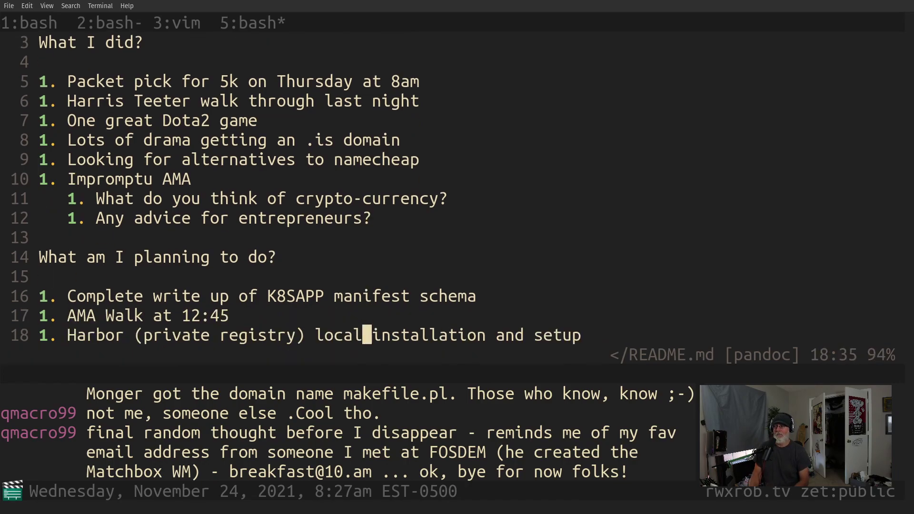
pyautogui.press('j')
pyautogui.press('k')
pyautogui.press('k')
pyautogui.press('k')
pyautogui.press('k')
pyautogui.press('k')
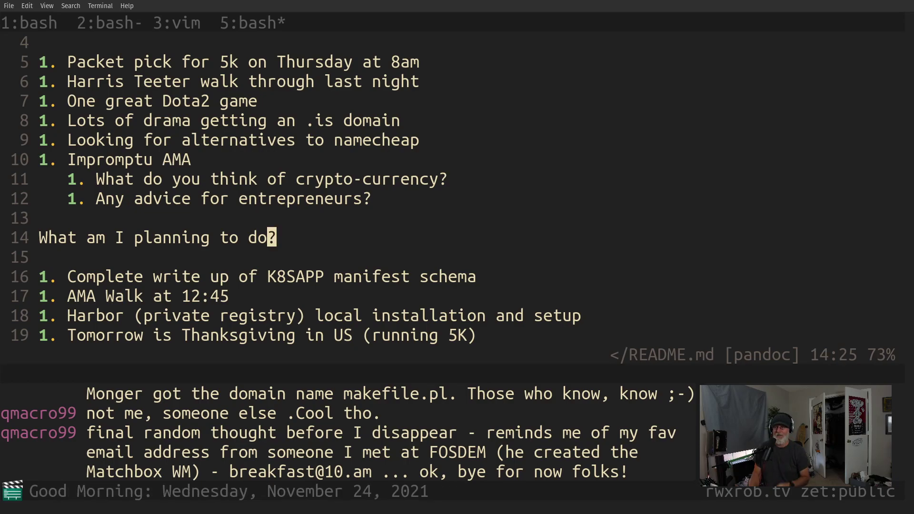
pyautogui.press('k')
pyautogui.press('k')
pyautogui.press('k')
pyautogui.press('k')
pyautogui.press('k')
pyautogui.press('k')
pyautogui.press('k')
pyautogui.press('j')
pyautogui.press('j')
pyautogui.press('j')
pyautogui.press('j')
pyautogui.press('k')
pyautogui.press('k')
pyautogui.press('j')
pyautogui.press('j')
pyautogui.press('j')
pyautogui.press('j')
pyautogui.press('j')
pyautogui.press('j')
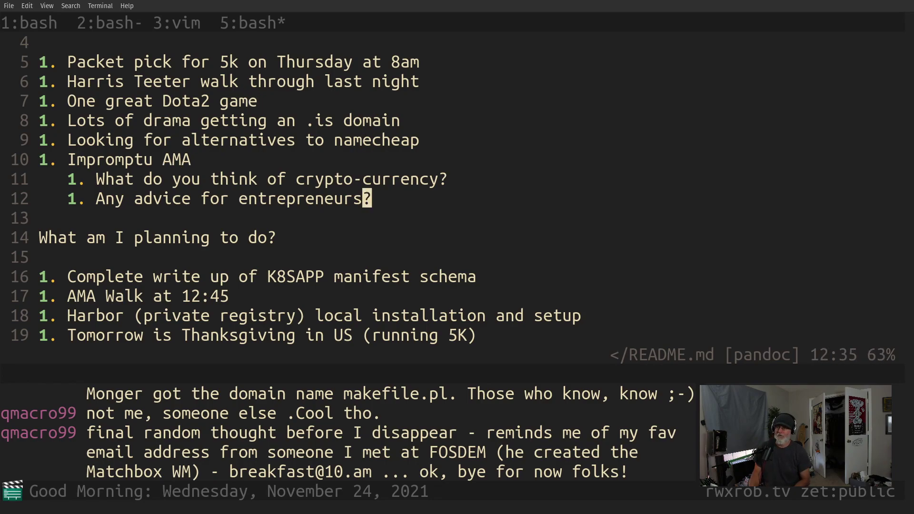
pyautogui.press('j')
pyautogui.press('j')
pyautogui.press('j')
pyautogui.press('j')
pyautogui.press('k')
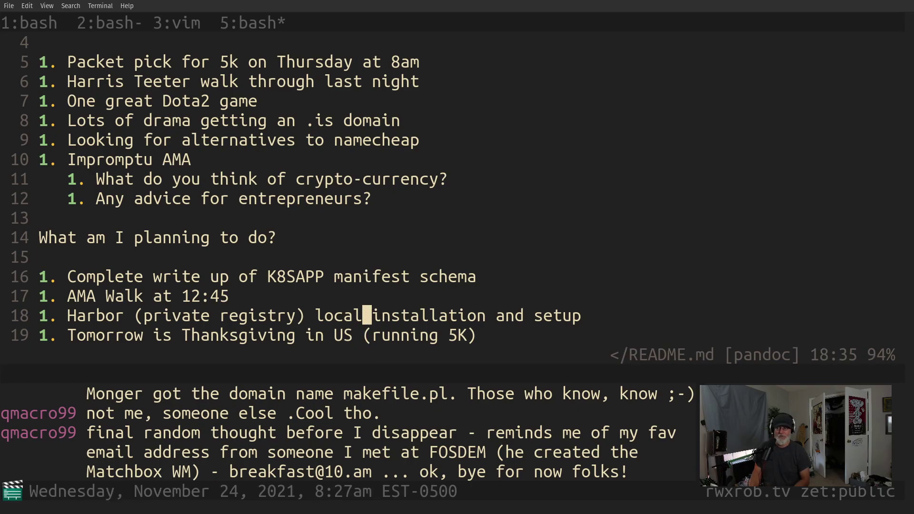
pyautogui.press('j')
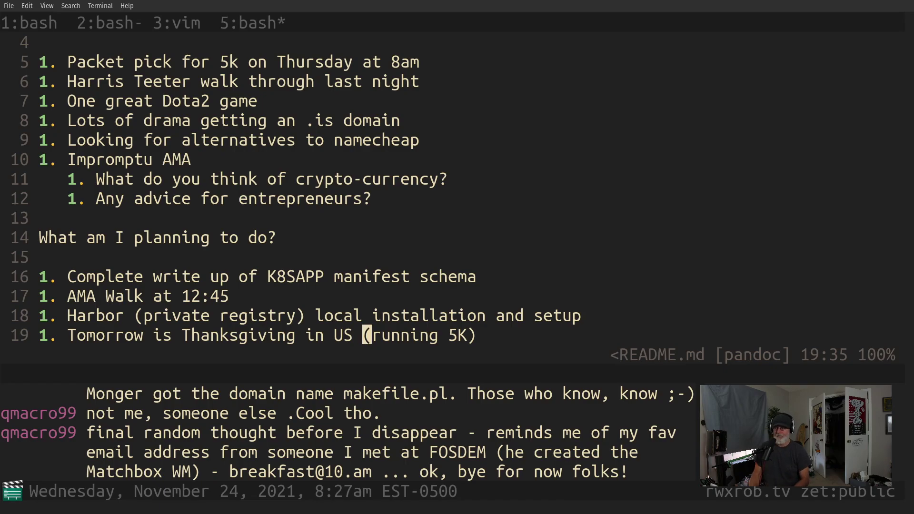
pyautogui.press('o')
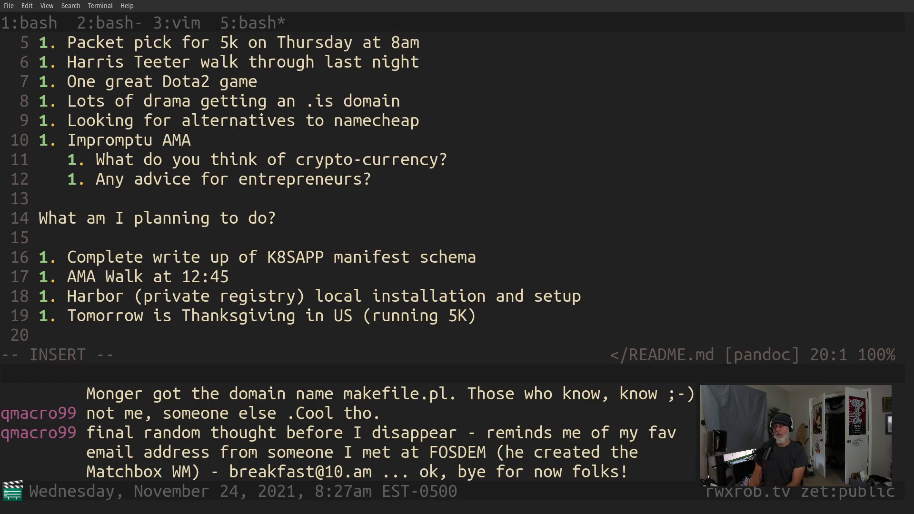
pyautogui.press('Return')
pyautogui.press('Escape')
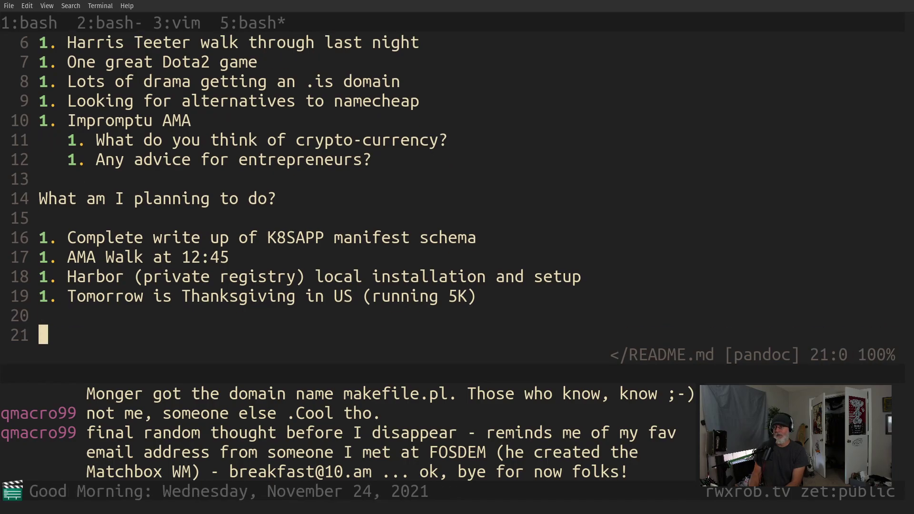
pyautogui.press('d')
pyautogui.press('d')
pyautogui.press('d')
pyautogui.press('d')
# - Start a new paragraph at the end of the note, separated from the Thanksgiving item by a blank line
pyautogui.press('o')
pyautogui.press('Return')
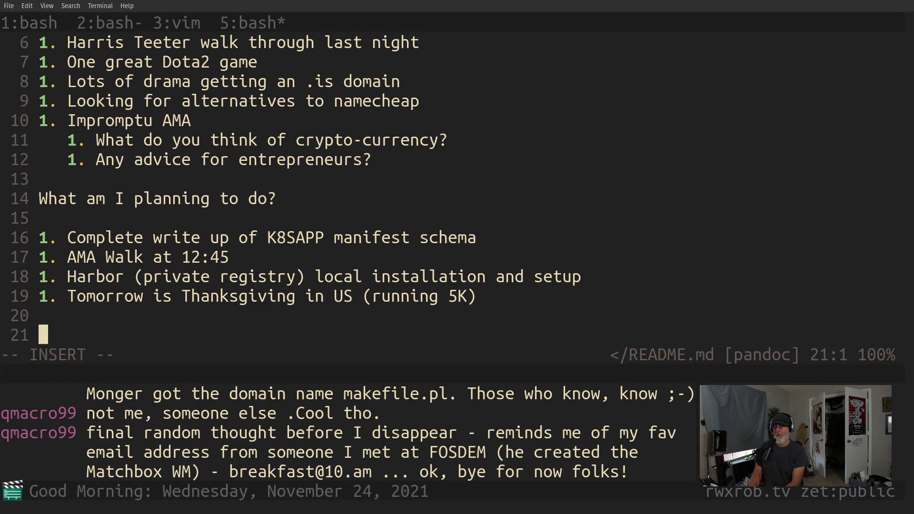